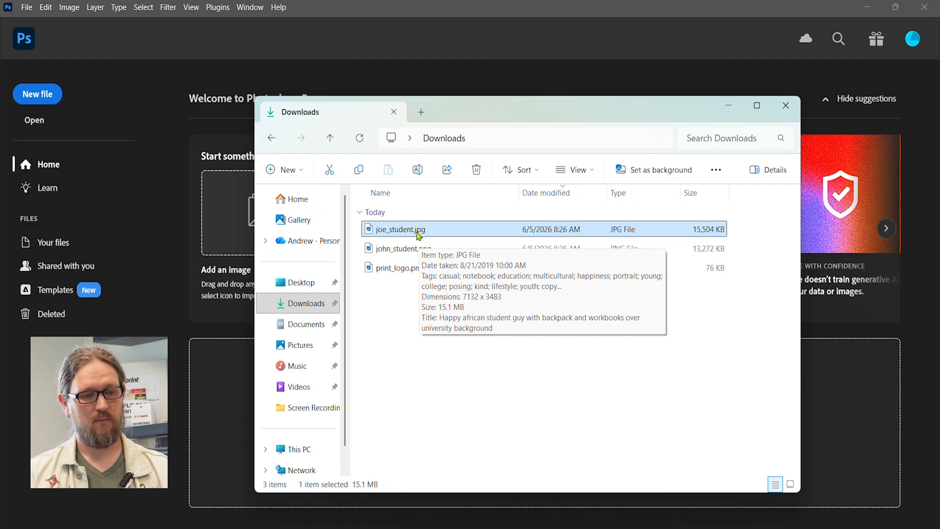
# Open joe_student.jpg from the Downloads folder and select the student with Select Subject
pyautogui.click(413, 246)
pyautogui.click(418, 231)
pyautogui.doubleClick(417, 232)
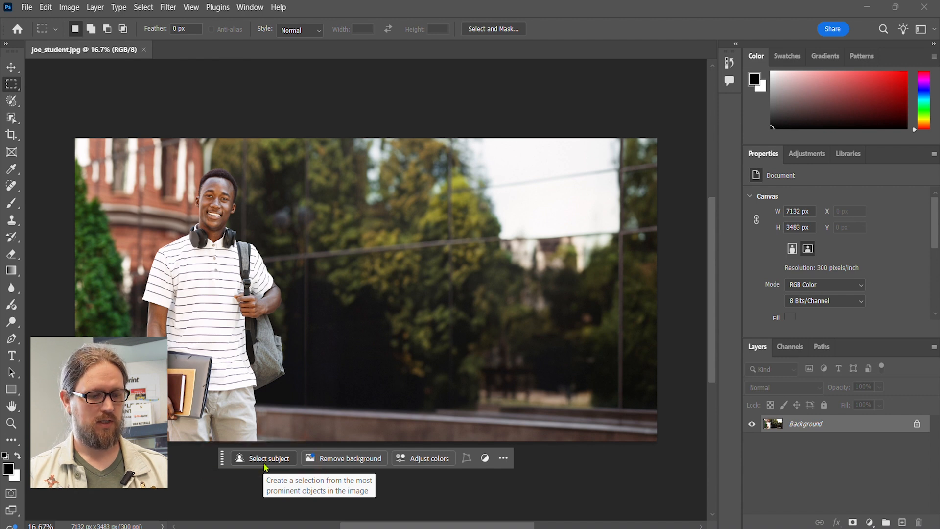
pyautogui.click(265, 465)
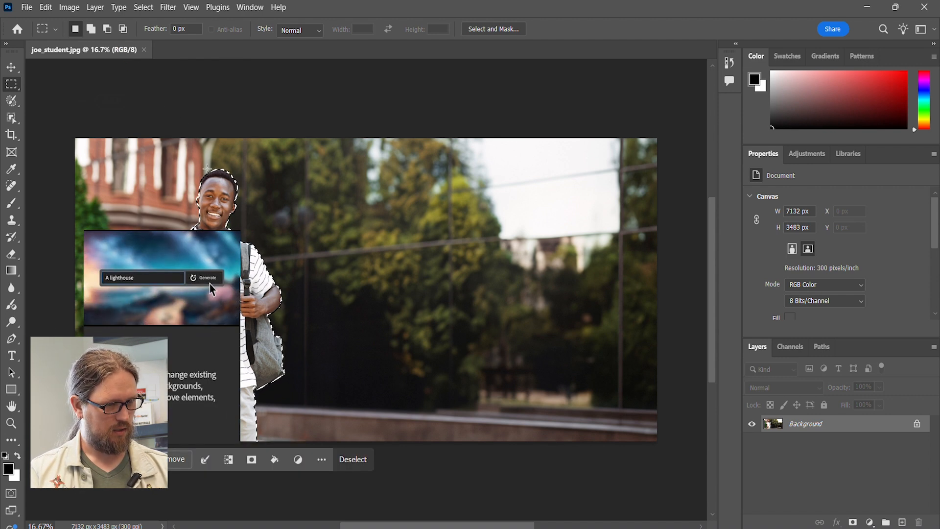
# Add the missing outer part of the student's ear on the brick-wall side to the selection with the Lasso tool
pyautogui.scroll(5, 139, 467)
pyautogui.scroll(1, 235, 381)
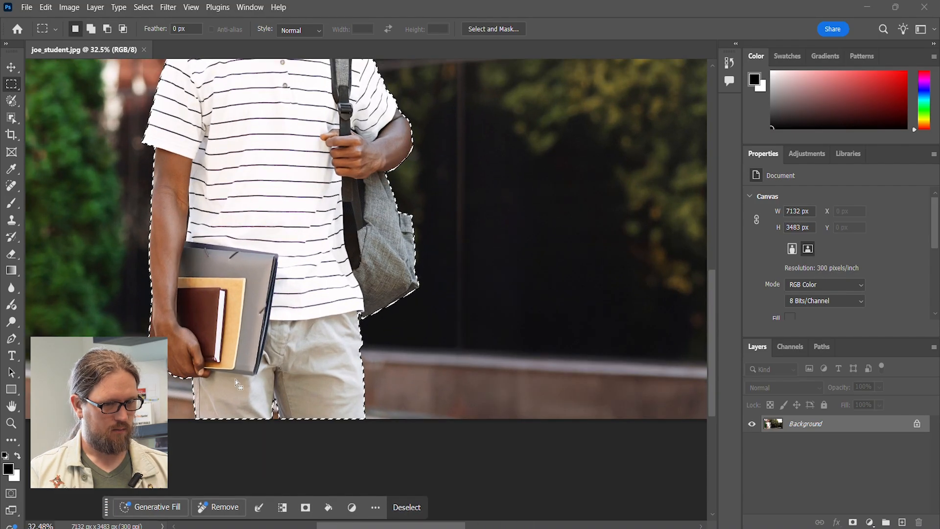
pyautogui.scroll(5, 235, 380)
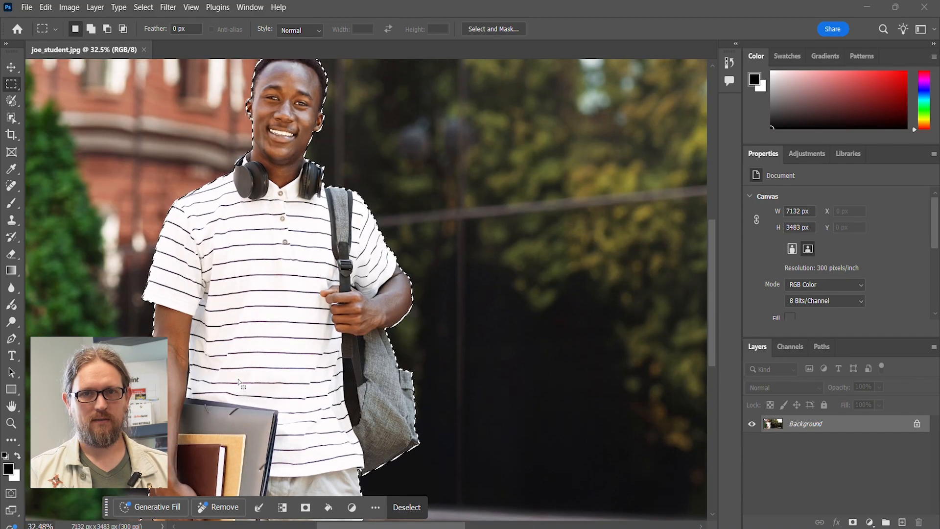
pyautogui.scroll(8, 251, 112)
pyautogui.scroll(7, 251, 112)
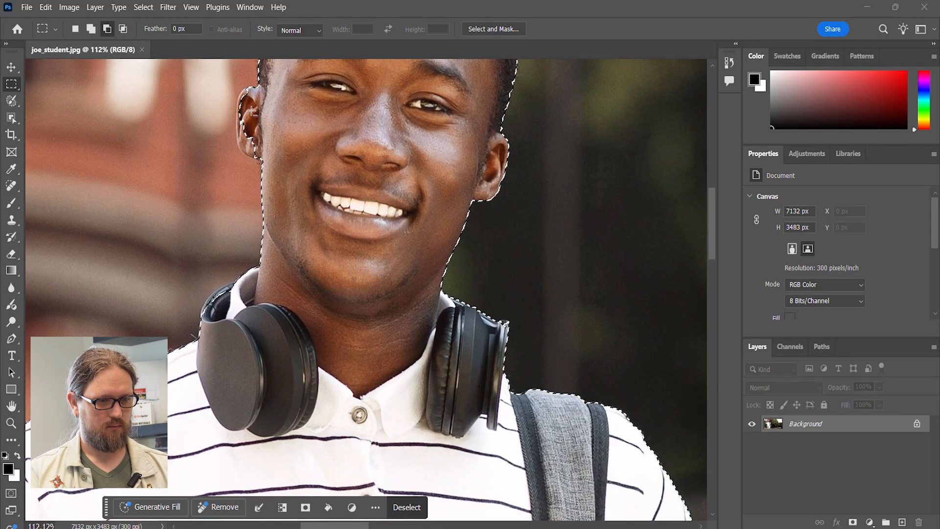
pyautogui.scroll(4, 246, 158)
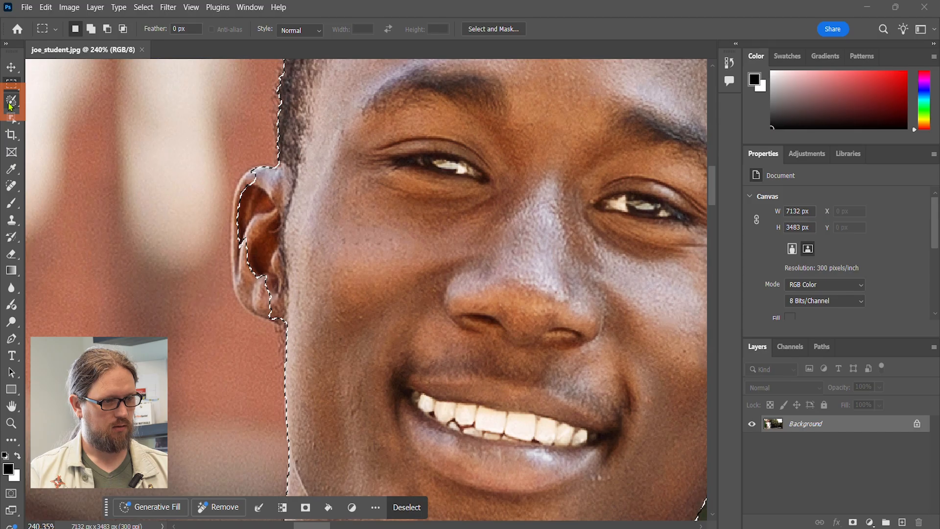
pyautogui.click(11, 103)
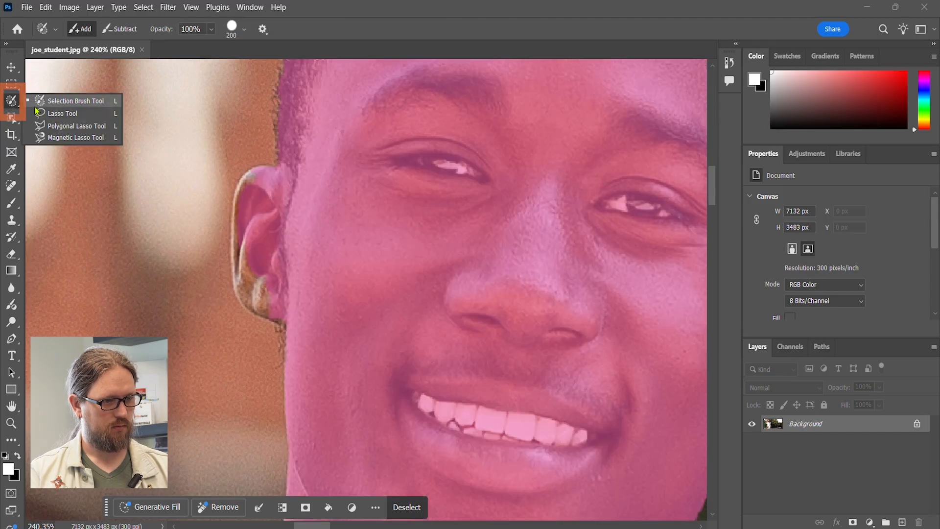
pyautogui.hotkey('shift', 'l')
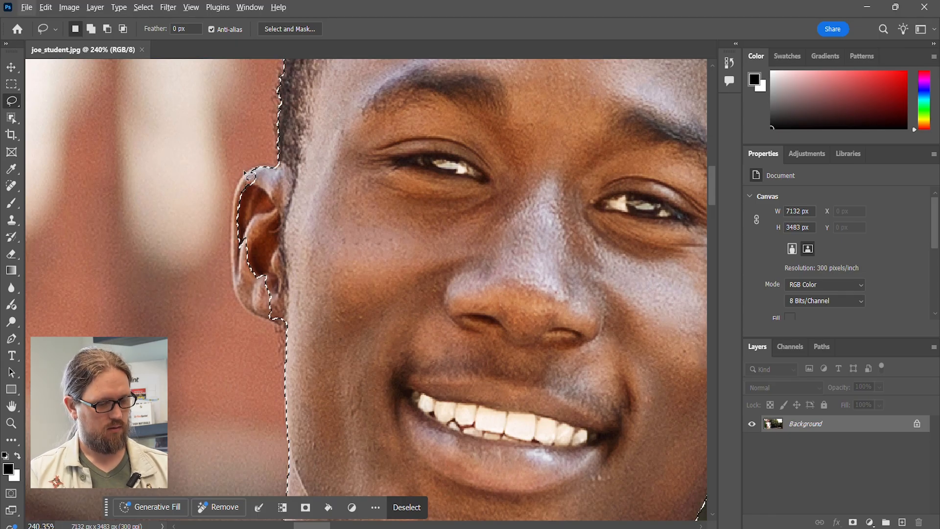
pyautogui.press('alt')
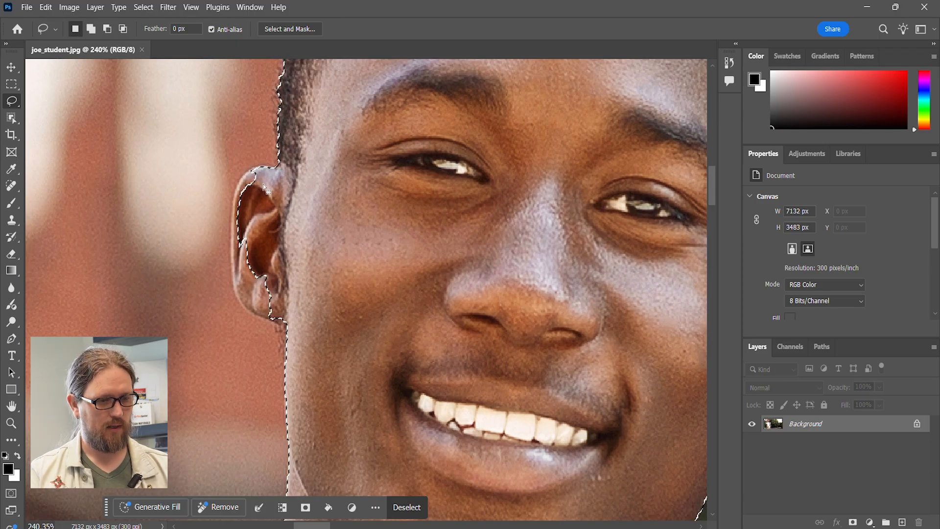
pyautogui.scroll(2, 232, 189)
pyautogui.scroll(1, 235, 193)
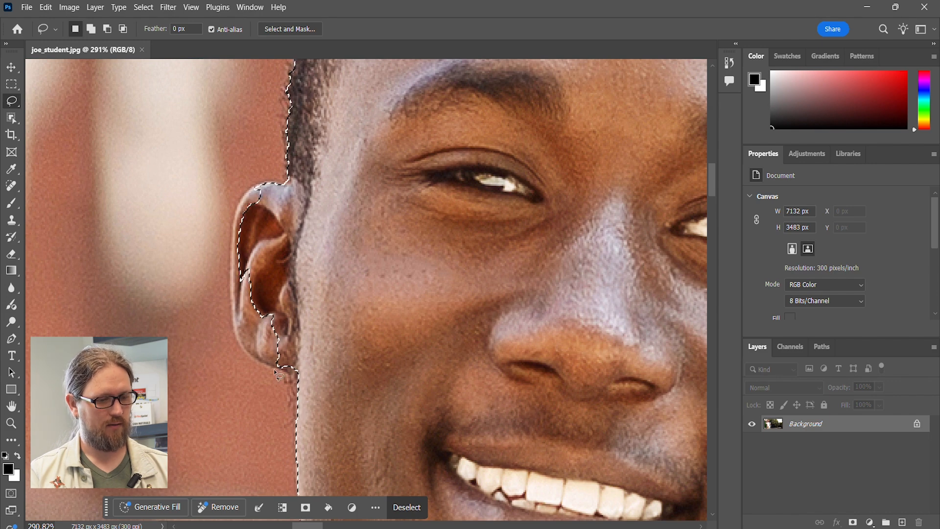
pyautogui.press('shift')
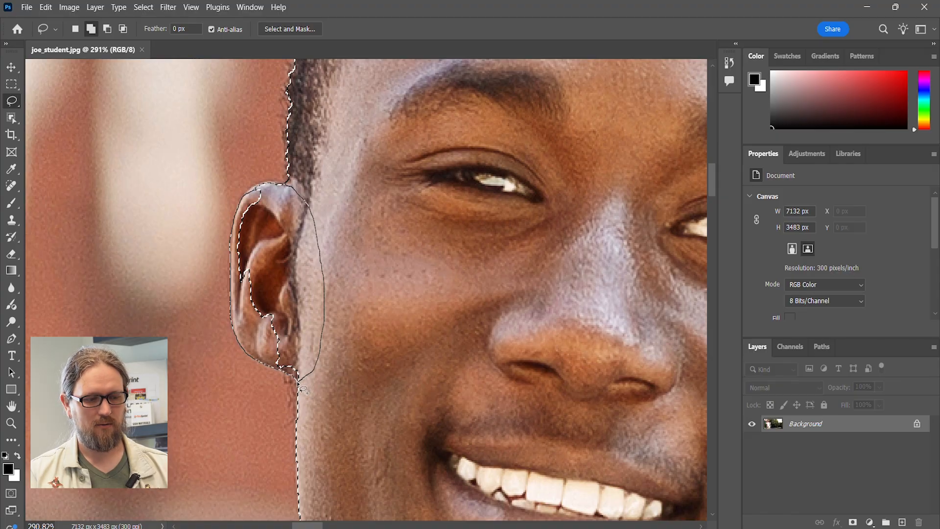
pyautogui.moveTo(304, 389); pyautogui.dragTo(302, 387)
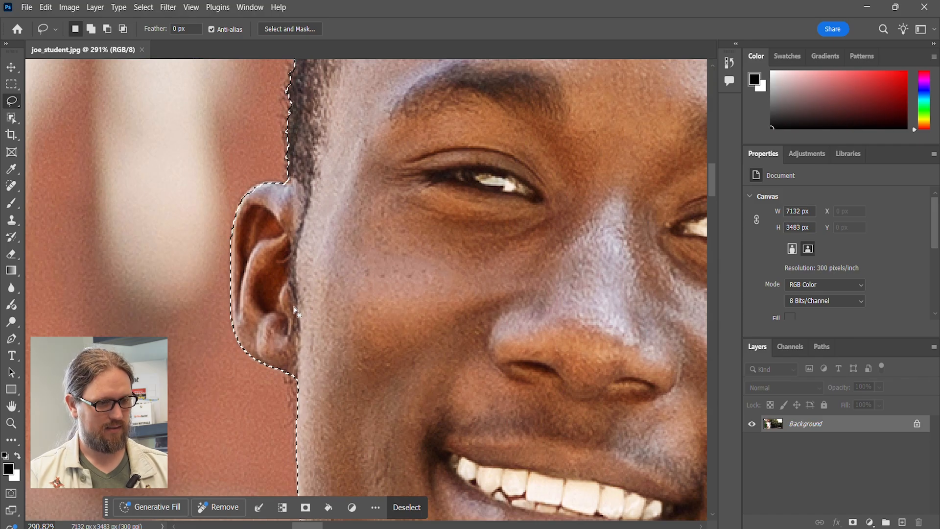
# Subtract the stray selected bits outside the hair edge on the dark-background side with the Lasso tool
pyautogui.scroll(-5, 307, 304)
pyautogui.scroll(-3, 348, 241)
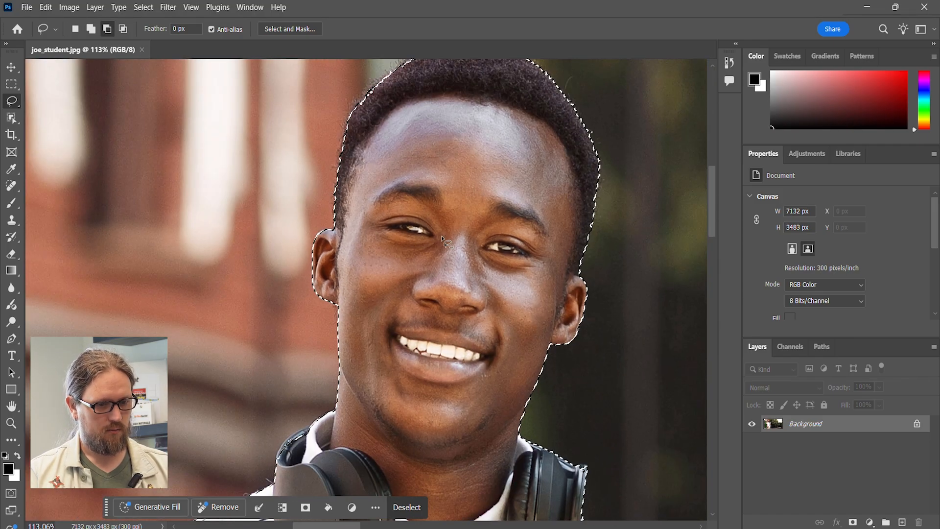
pyautogui.scroll(6, 605, 113)
pyautogui.scroll(3, 602, 111)
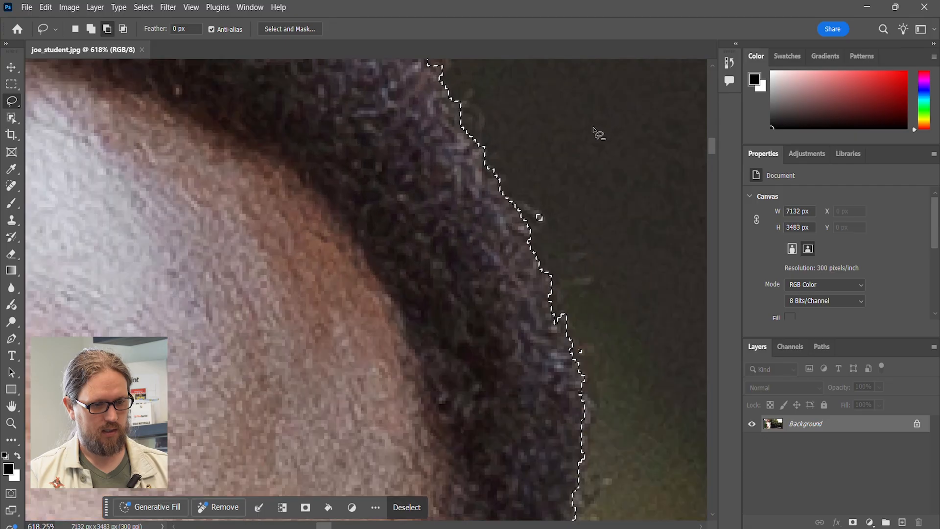
pyautogui.scroll(3, 548, 205)
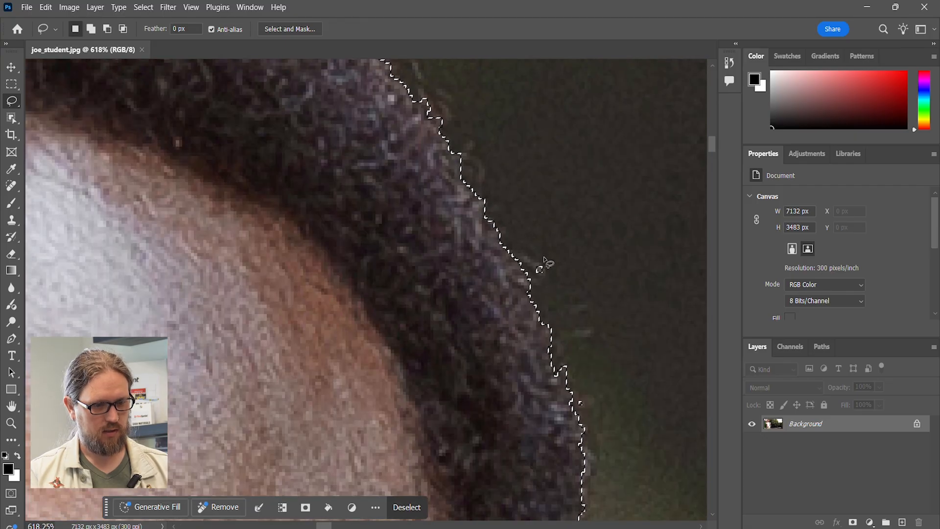
pyautogui.press('alt')
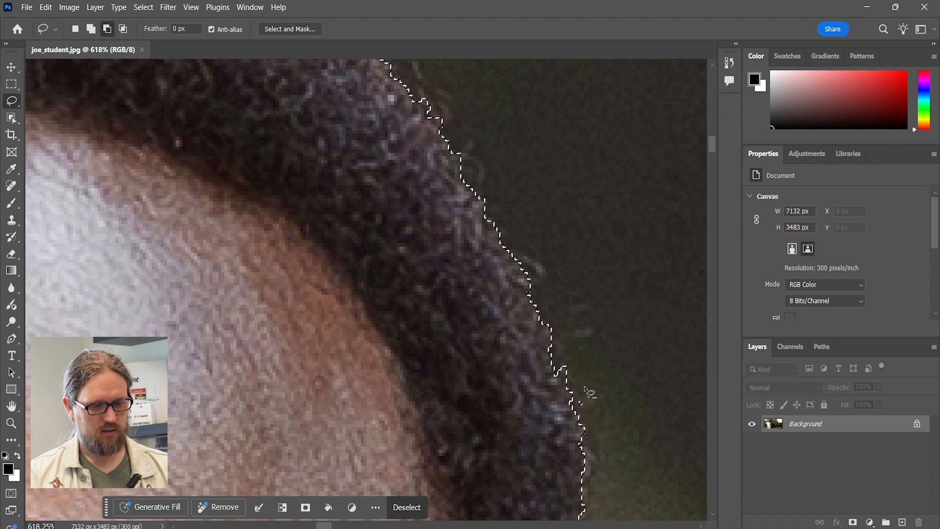
pyautogui.moveTo(580, 400)
pyautogui.mouseDown()
pyautogui.moveTo(581, 410)
pyautogui.moveTo(582, 403)
pyautogui.mouseUp()
# Add the missing outer edge of the headphone band beside the shirt collar to the selection with the Lasso tool
pyautogui.scroll(-8, 582, 392)
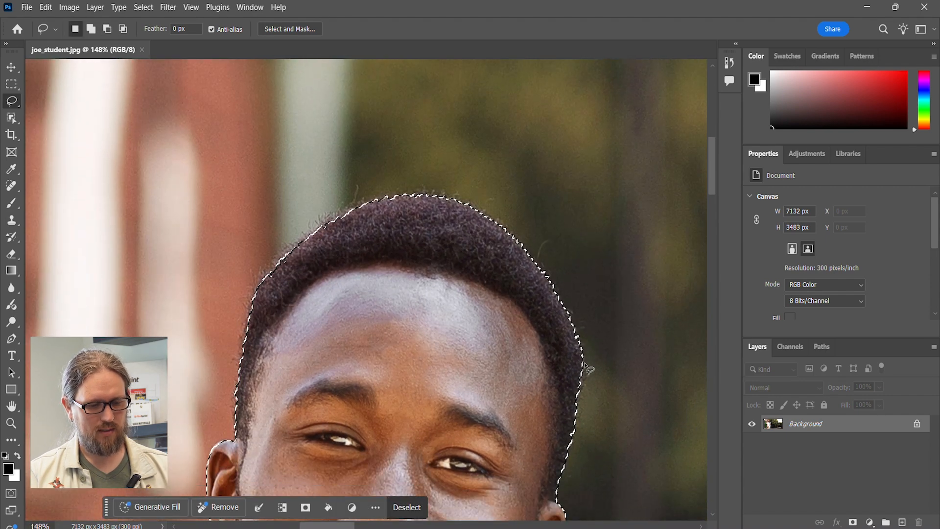
pyautogui.scroll(-5, 588, 368)
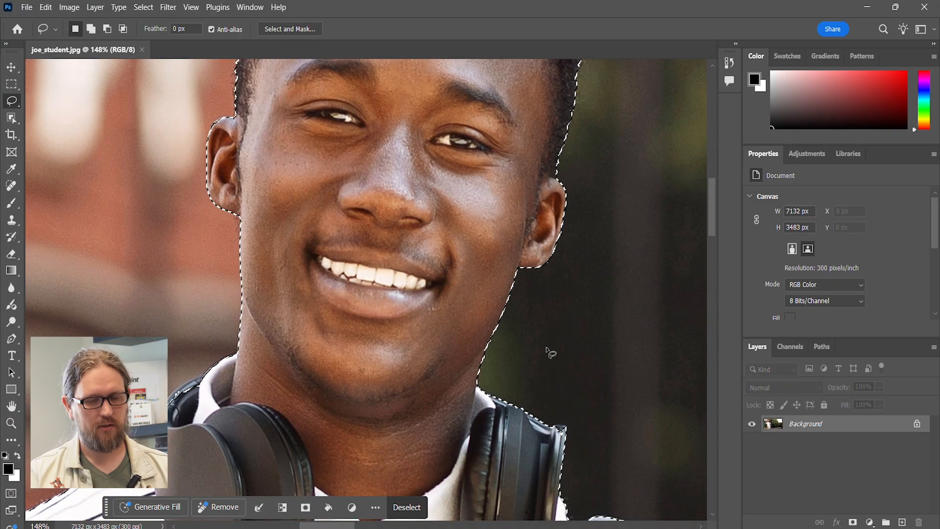
pyautogui.scroll(-2, 549, 348)
pyautogui.scroll(-3, 568, 348)
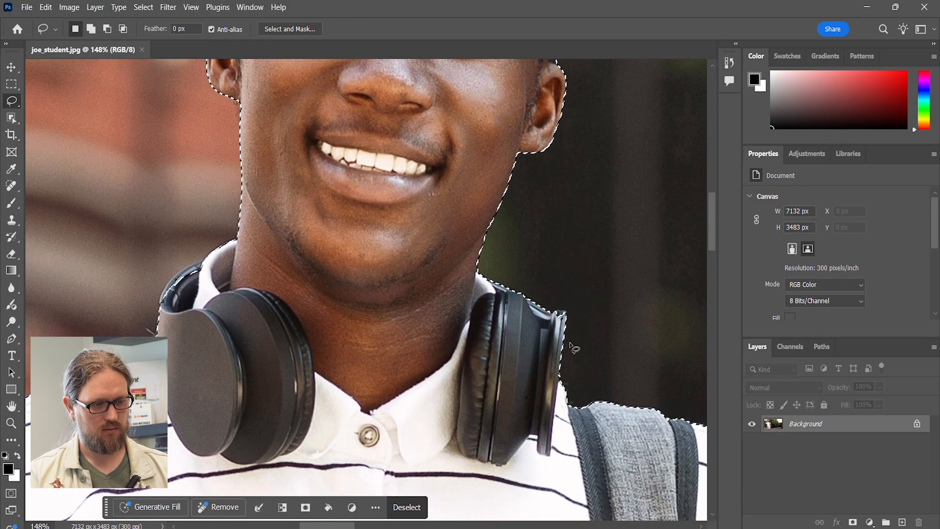
pyautogui.scroll(4, 166, 296)
pyautogui.scroll(1, 166, 296)
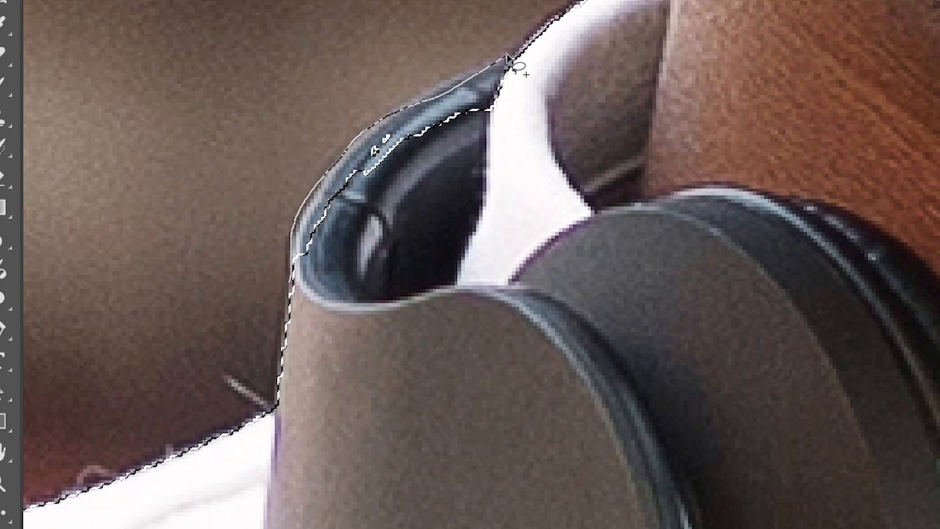
pyautogui.moveTo(551, 106)
pyautogui.mouseDown()
pyautogui.moveTo(380, 267)
pyautogui.moveTo(300, 272)
pyautogui.mouseUp()
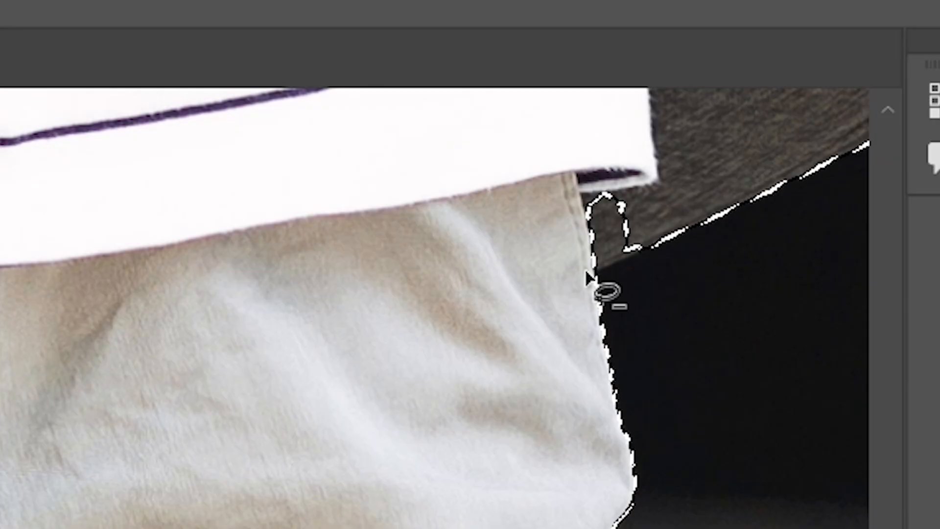
# Undo the mistaken lasso change beside the trousers and add the missing lower corner of the backpack to the selection
pyautogui.moveTo(611, 264)
pyautogui.mouseDown()
pyautogui.moveTo(645, 225)
pyautogui.moveTo(631, 190)
pyautogui.moveTo(595, 185)
pyautogui.moveTo(569, 242)
pyautogui.moveTo(573, 290)
pyautogui.mouseUp()
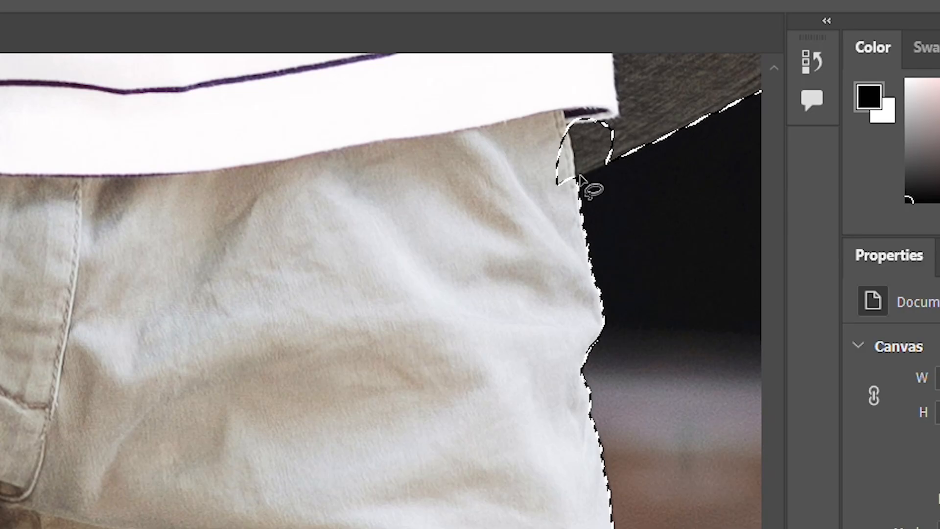
pyautogui.hotkey('ctrl', 'z')
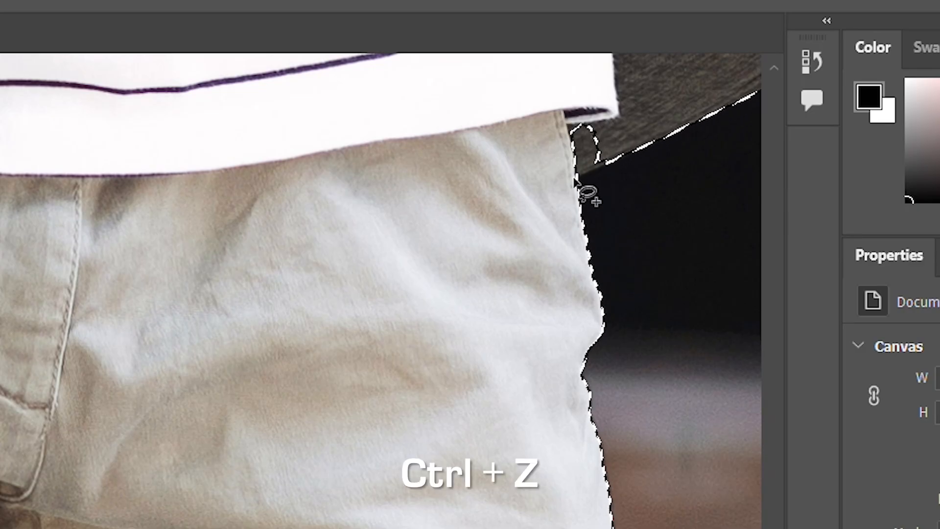
pyautogui.moveTo(585, 191)
pyautogui.mouseDown()
pyautogui.moveTo(622, 179)
pyautogui.moveTo(590, 131)
pyautogui.moveTo(578, 173)
pyautogui.moveTo(585, 191)
pyautogui.mouseUp()
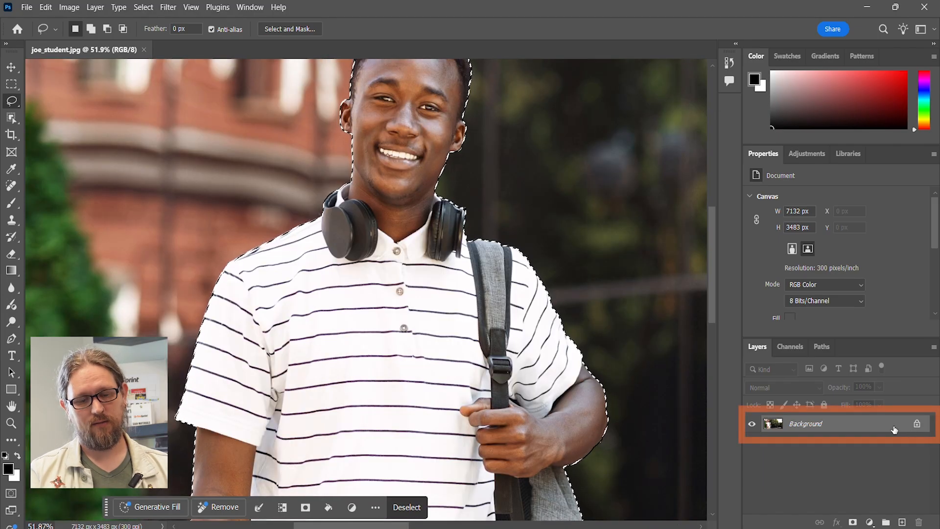
# Convert the locked Background into a regular layer named Layer 0 with the default settings
pyautogui.doubleClick(849, 430)
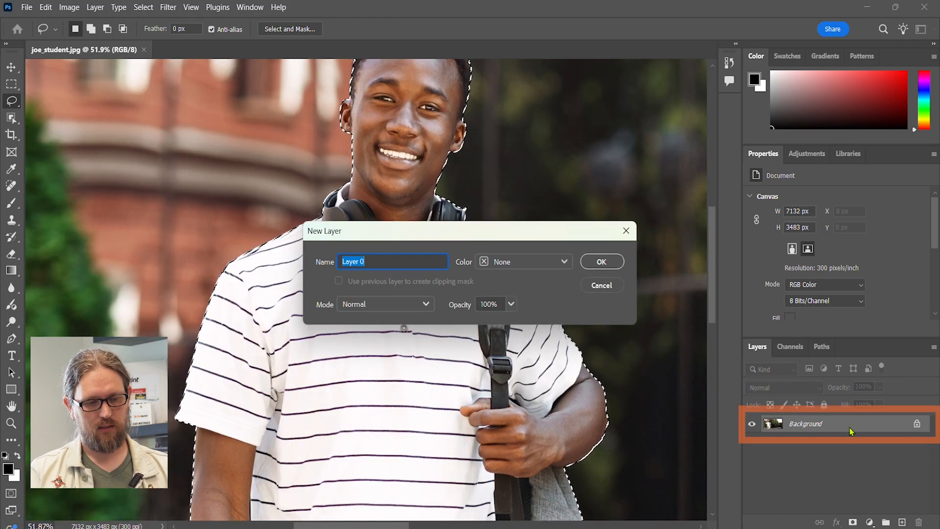
pyautogui.press('Return')
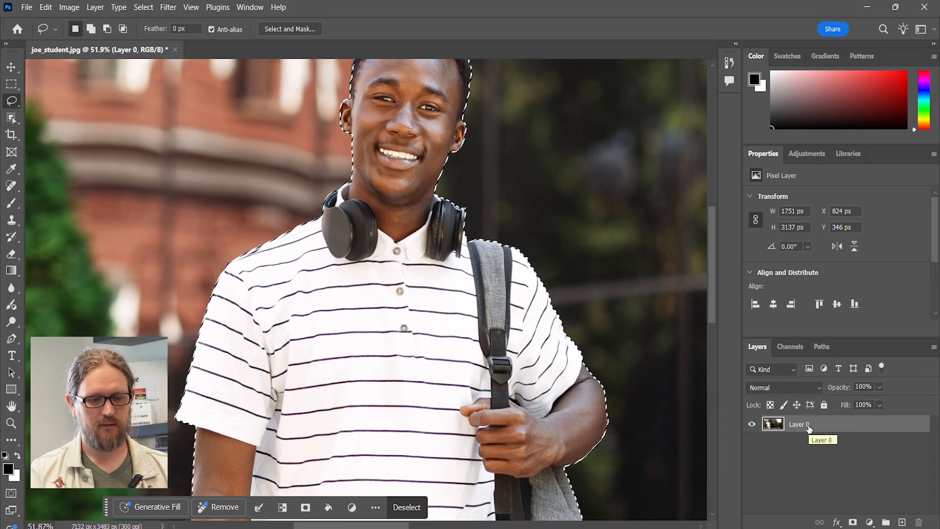
# Delete everything around the student by inverting the selection, and deselect
pyautogui.scroll(-4, 488, 293)
pyautogui.scroll(-1, 487, 293)
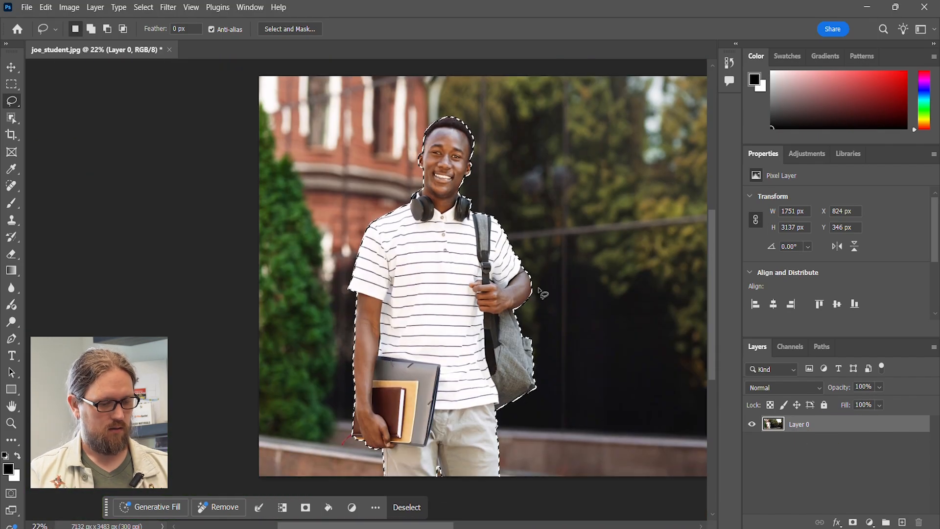
pyautogui.click(144, 7)
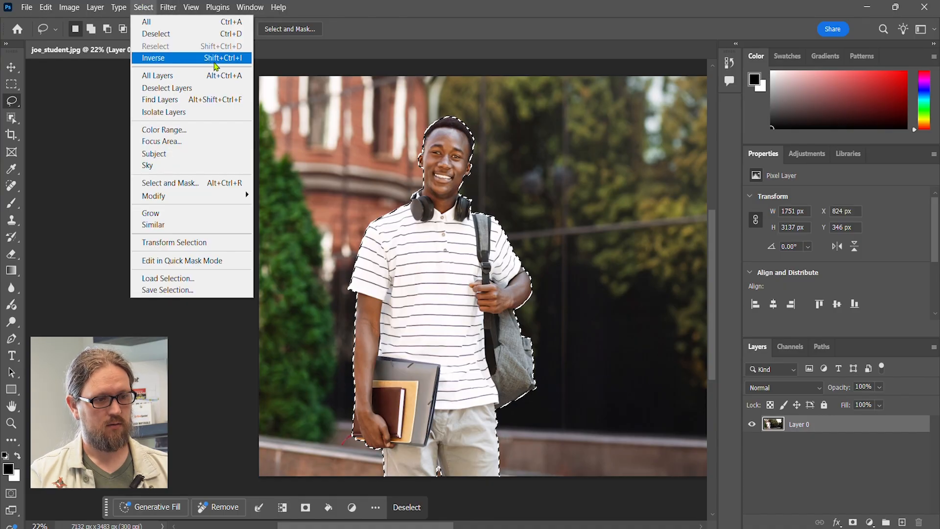
pyautogui.click(344, 25)
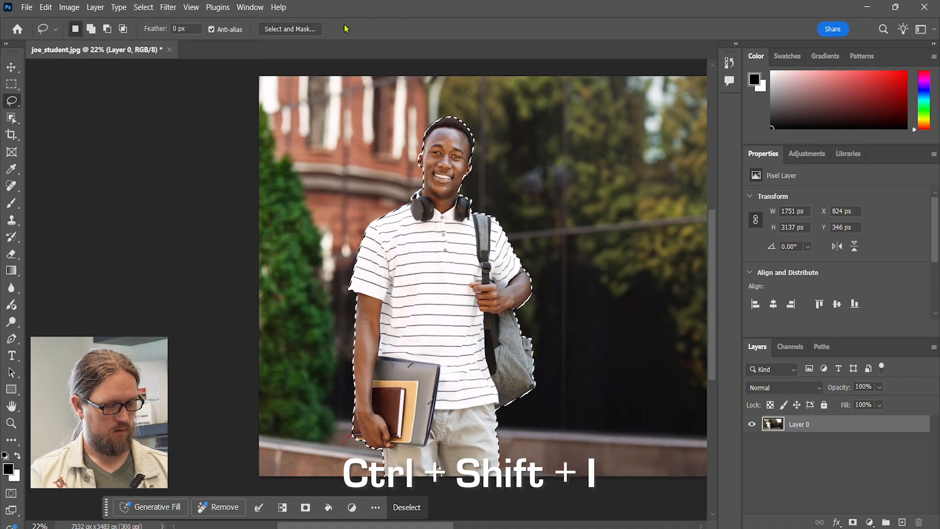
pyautogui.hotkey('ctrl', 'shift', 'i')
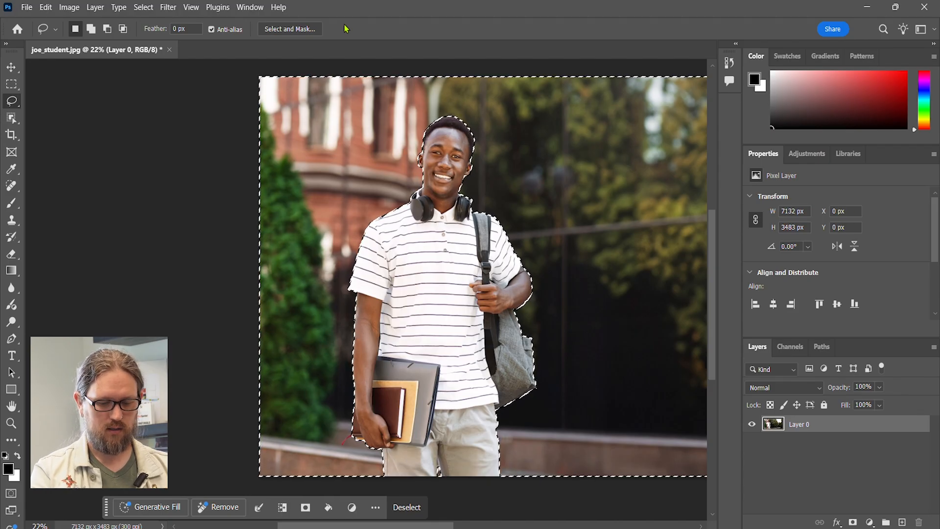
pyautogui.press('Delete')
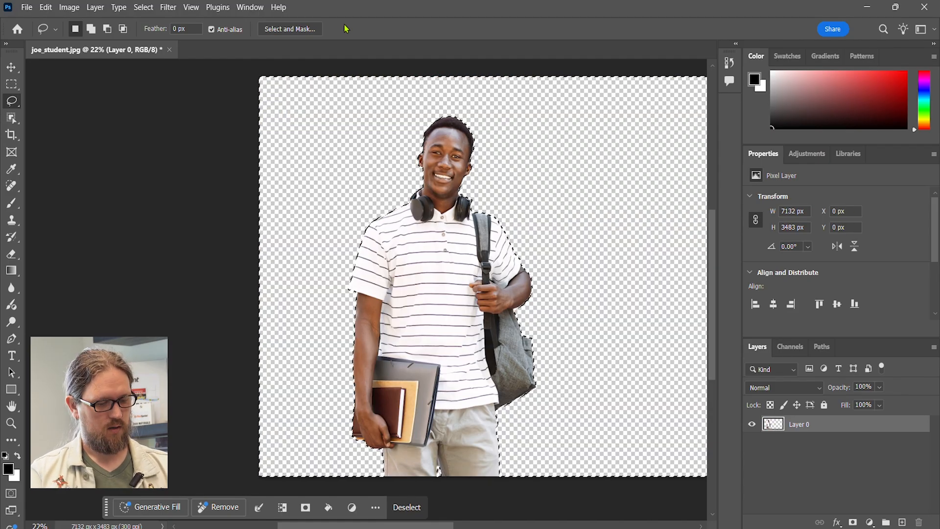
pyautogui.hotkey('ctrl', 'd')
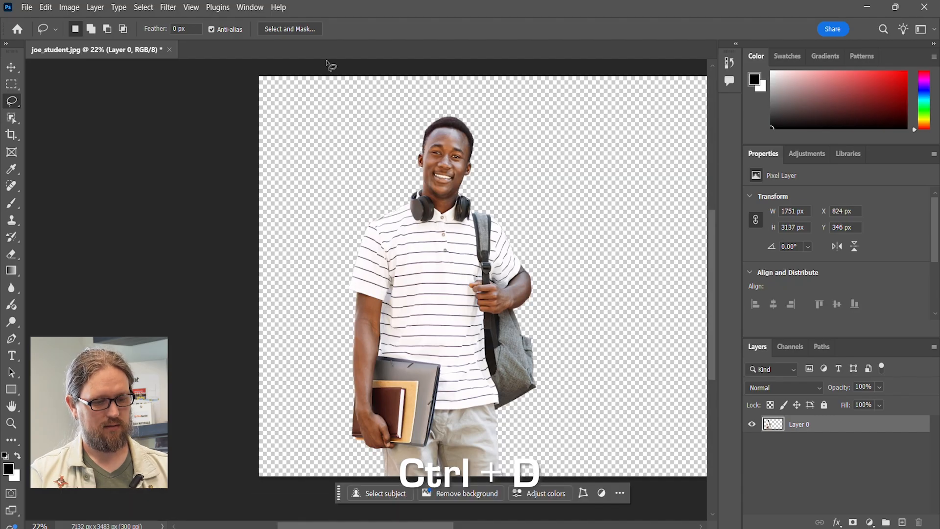
# Crop the canvas closely around the student, trimming the empty transparent area at both sides and above the head
pyautogui.moveTo(441, 525); pyautogui.dragTo(488, 525)
pyautogui.scroll(-3, 462, 396)
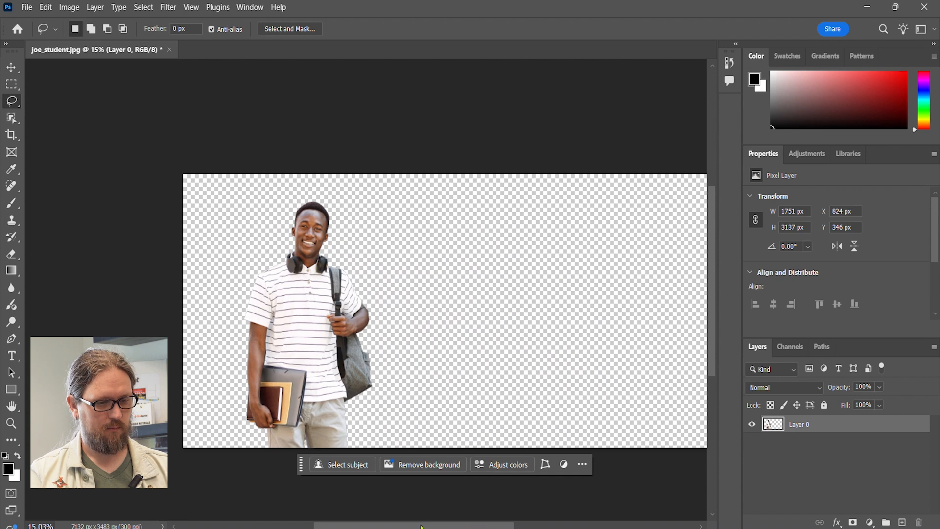
pyautogui.moveTo(421, 526); pyautogui.dragTo(431, 526)
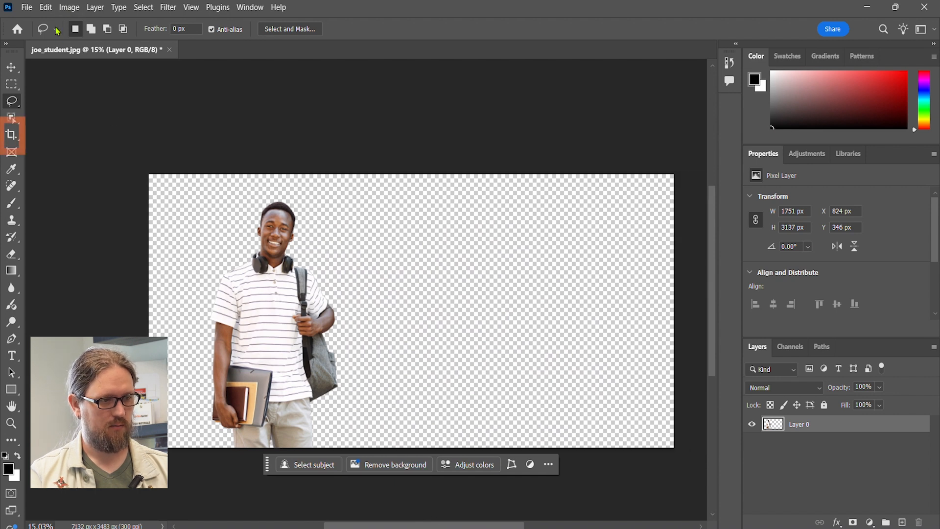
pyautogui.click(12, 140)
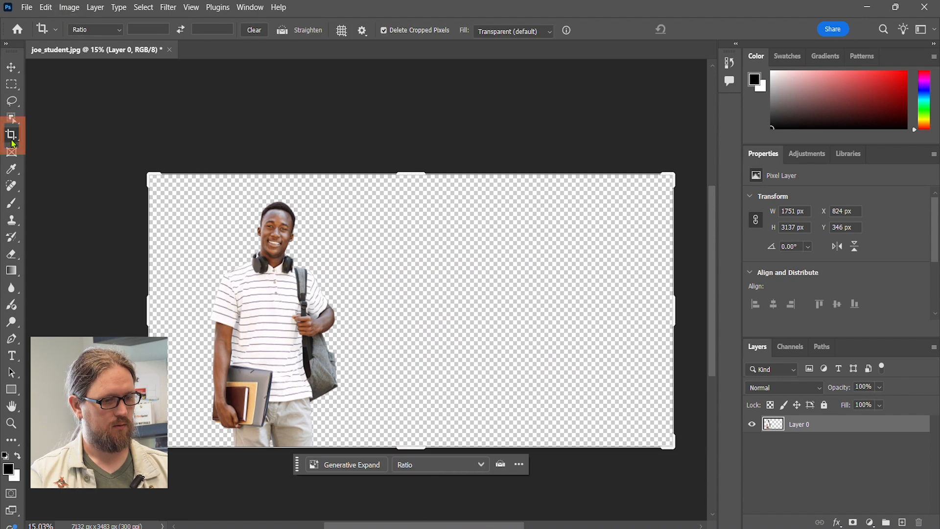
pyautogui.moveTo(141, 312); pyautogui.dragTo(171, 316)
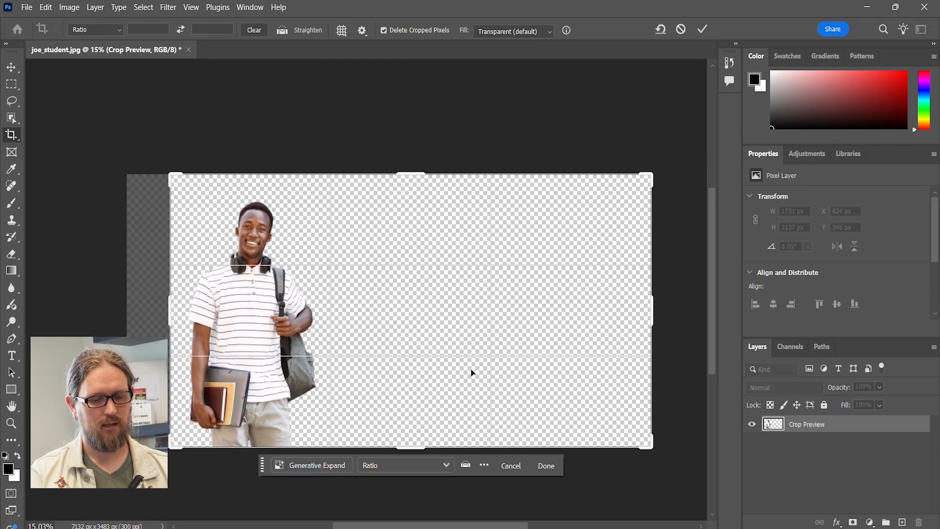
pyautogui.moveTo(651, 313); pyautogui.dragTo(490, 321)
pyautogui.moveTo(413, 175); pyautogui.dragTo(414, 184)
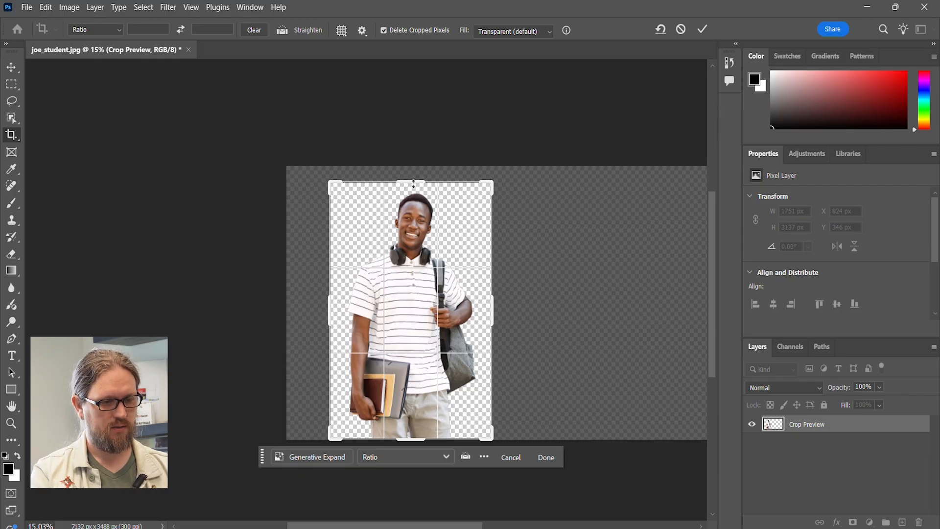
pyautogui.press('Return')
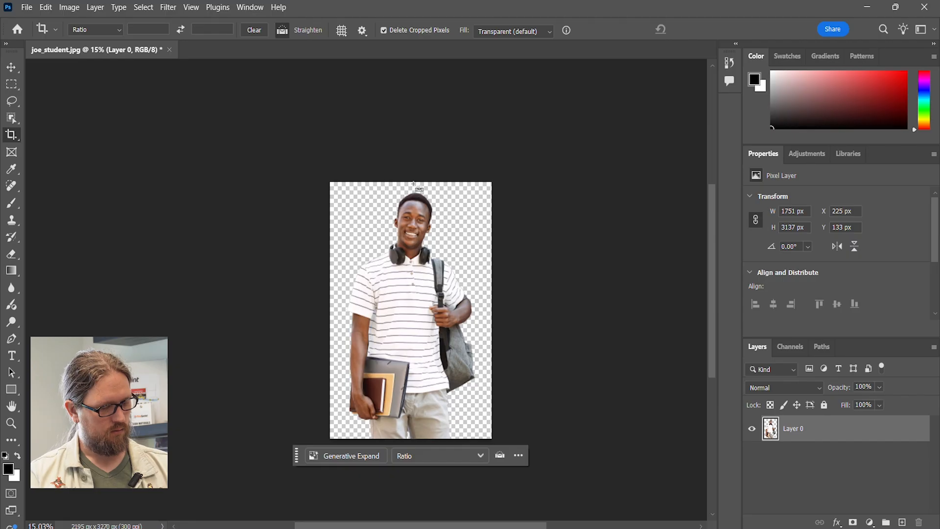
# Save the cutout to the Downloads folder as joe_student.pdf in Photoshop PDF format
pyautogui.hotkey('ctrl', 'shift', 's')
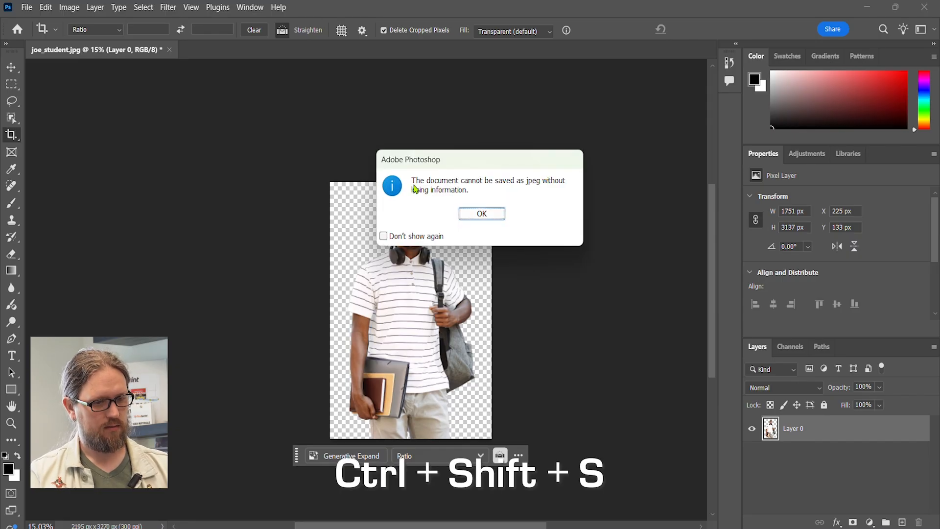
pyautogui.click(492, 219)
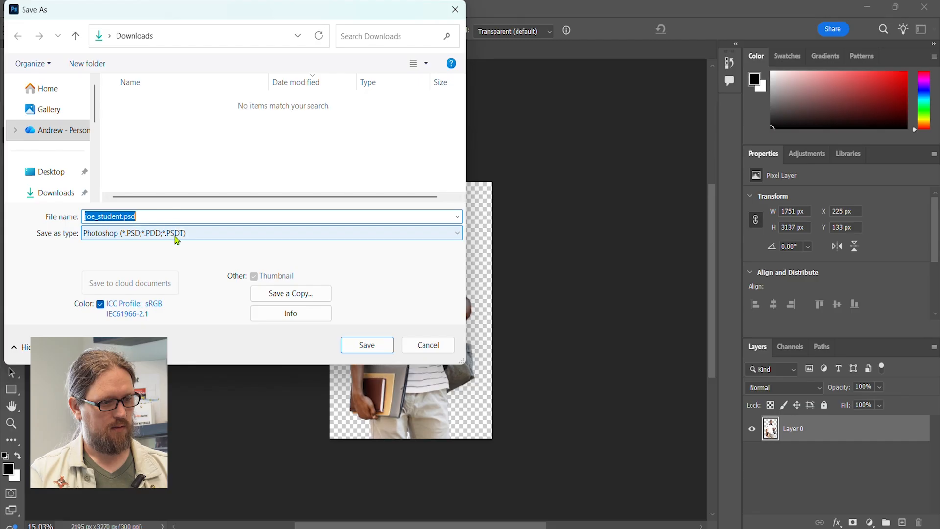
pyautogui.click(177, 239)
pyautogui.click(175, 303)
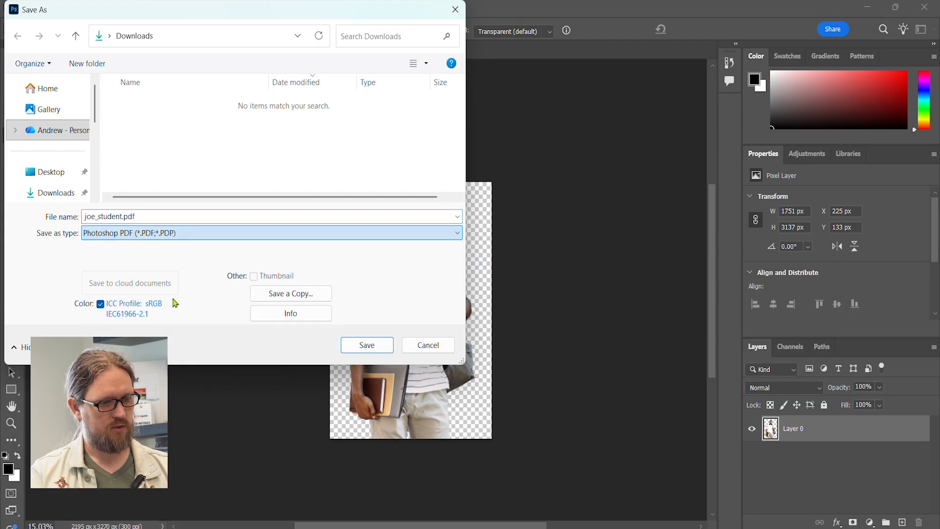
pyautogui.click(360, 348)
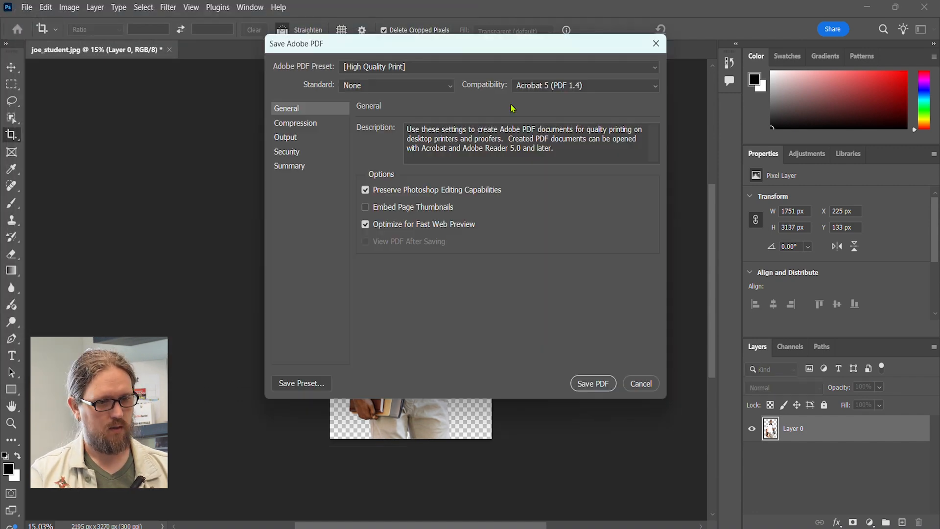
# Set the PDF compatibility to Acrobat 7 (PDF 1.6) and export it, keeping Photoshop editing capabilities
pyautogui.click(539, 87)
pyautogui.click(558, 132)
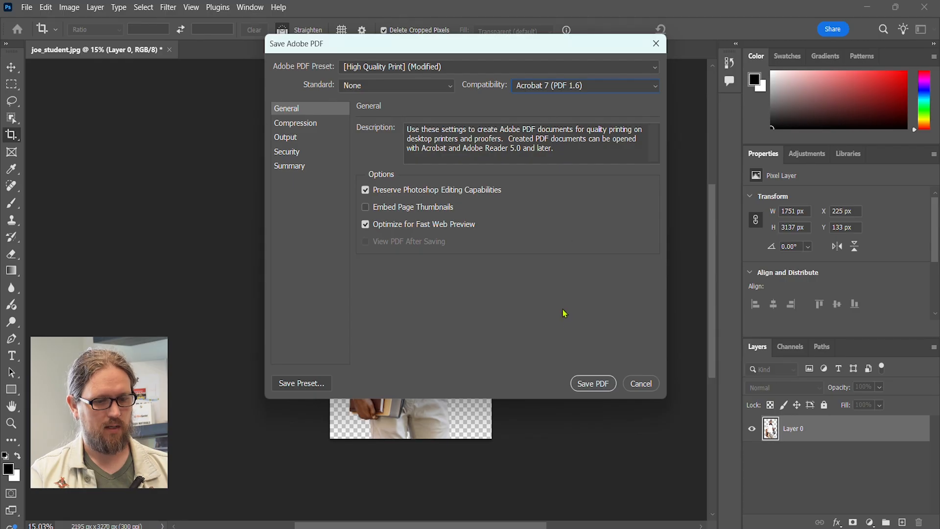
pyautogui.click(595, 385)
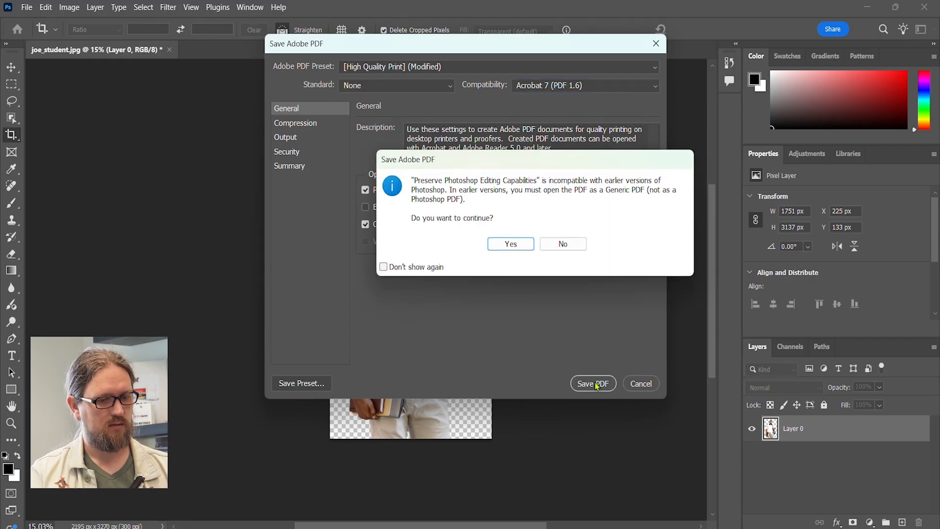
pyautogui.click(517, 248)
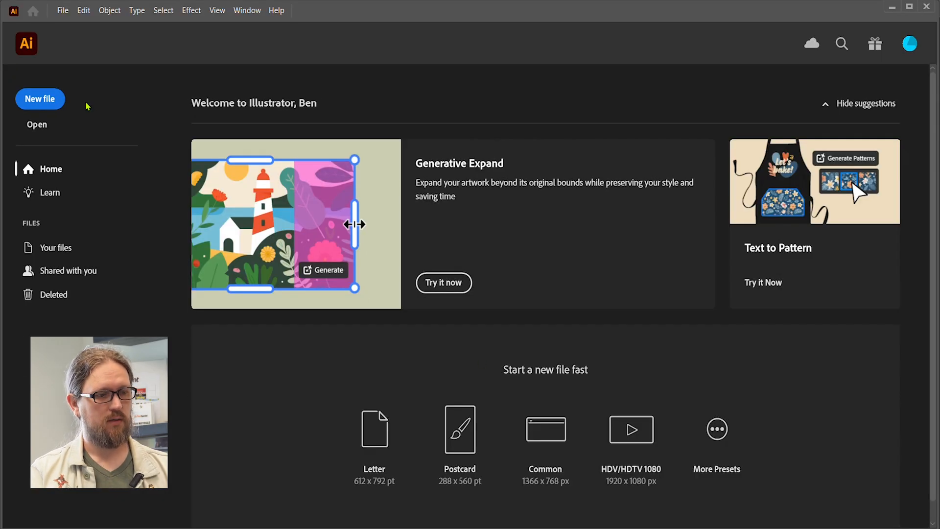
# Switch to Illustrator and open joe_student.pdf from the Downloads folder
pyautogui.click(35, 126)
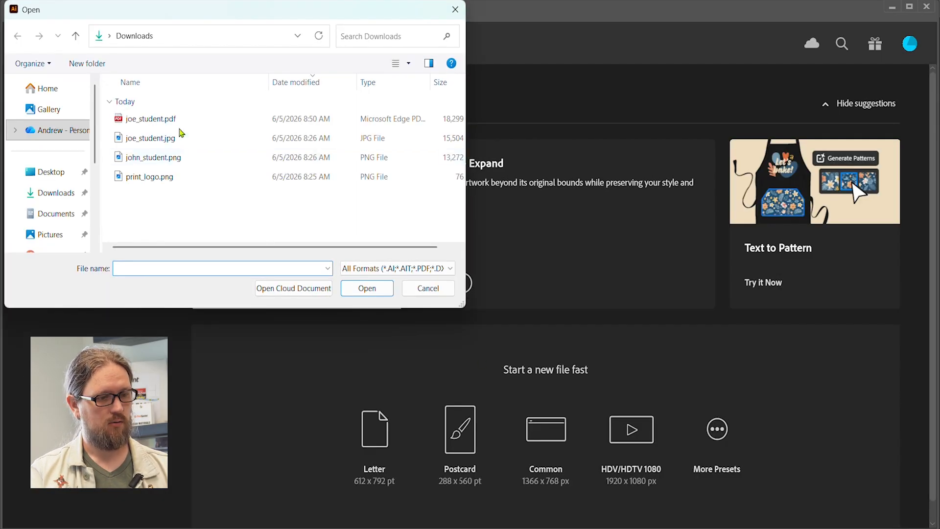
pyautogui.click(172, 123)
pyautogui.doubleClick(173, 125)
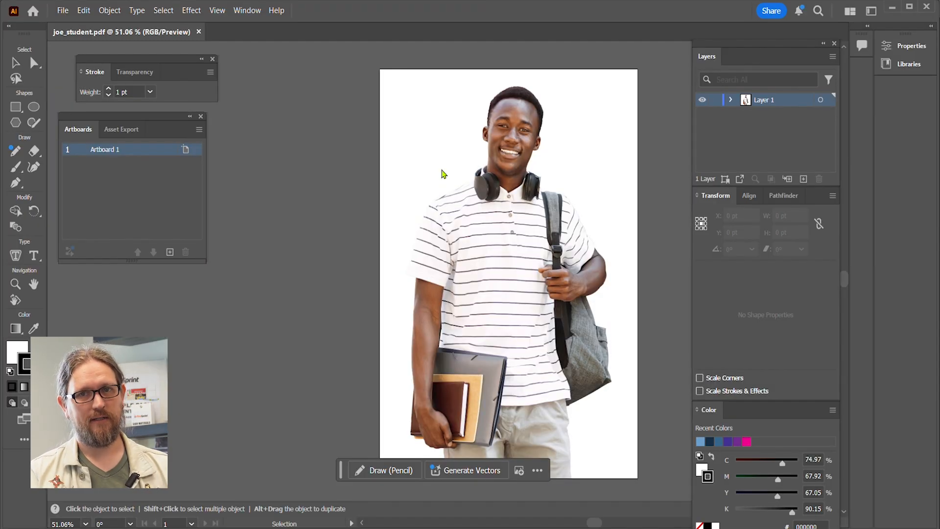
# Select the student artwork and bring up the Image Trace settings
pyautogui.click(443, 179)
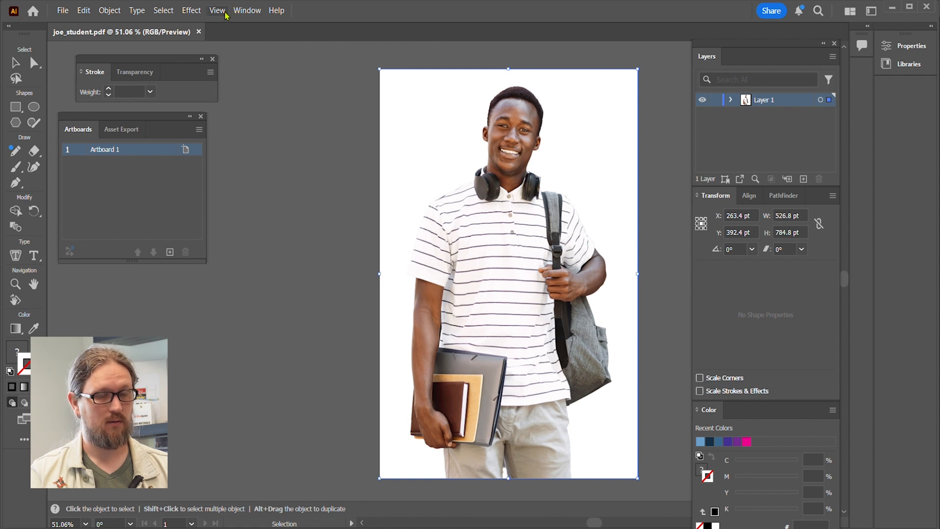
pyautogui.click(240, 11)
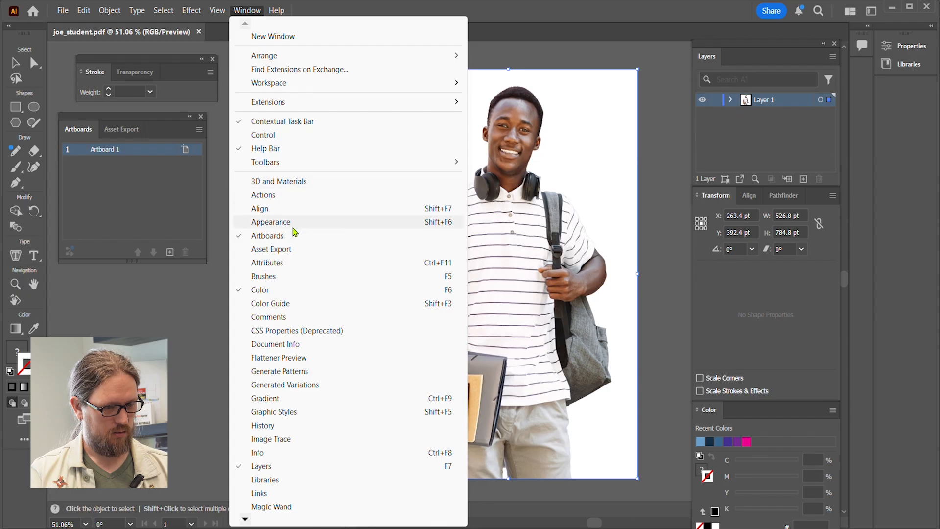
pyautogui.moveTo(250, 522)
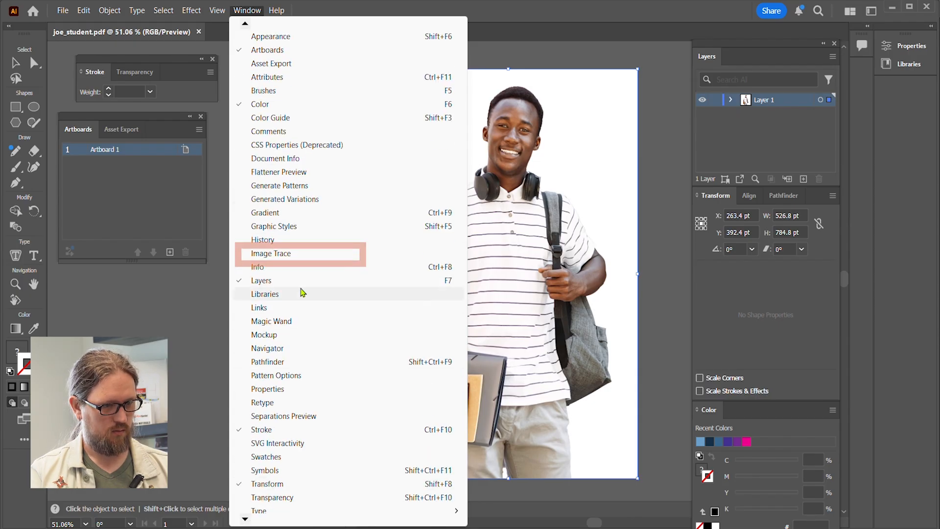
pyautogui.click(295, 264)
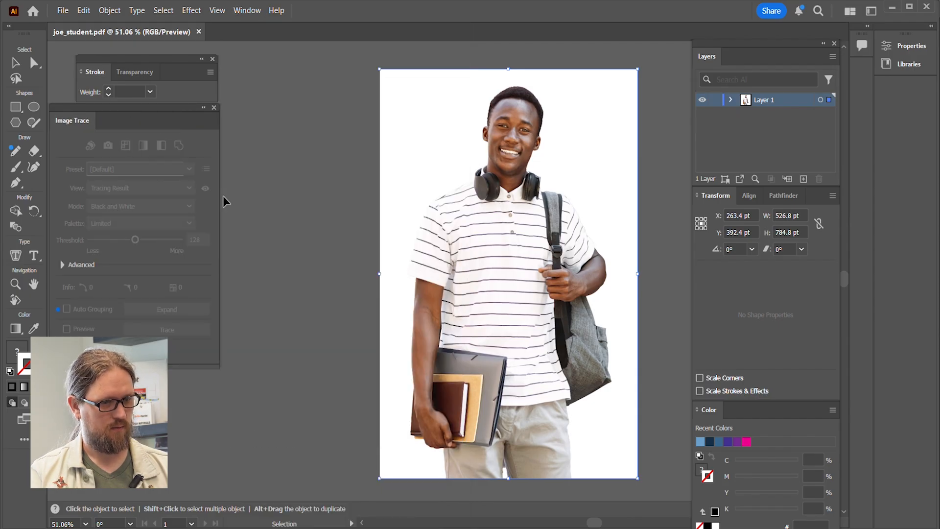
# Release the clipping mask around the student image and delete the leftover clipping path from Layer 1
pyautogui.click(731, 99)
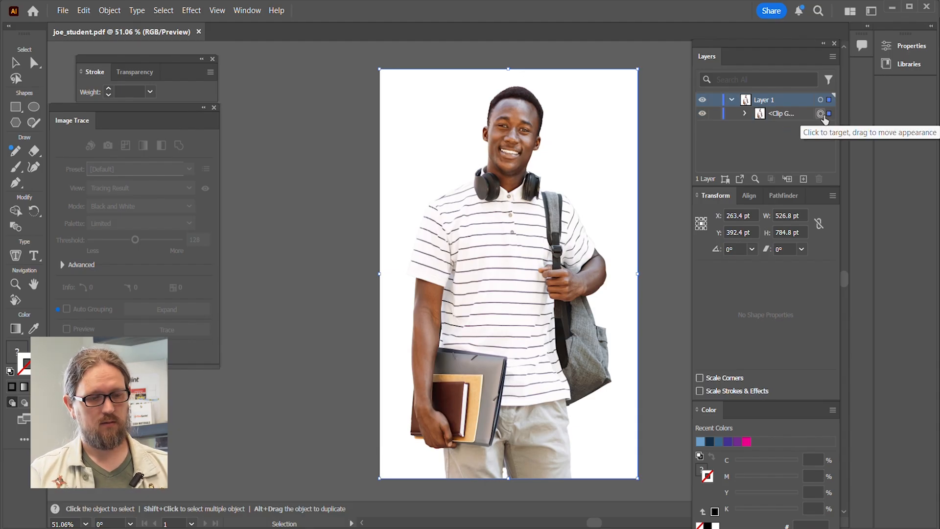
pyautogui.hotkey('ctrl', 'alt', '7')
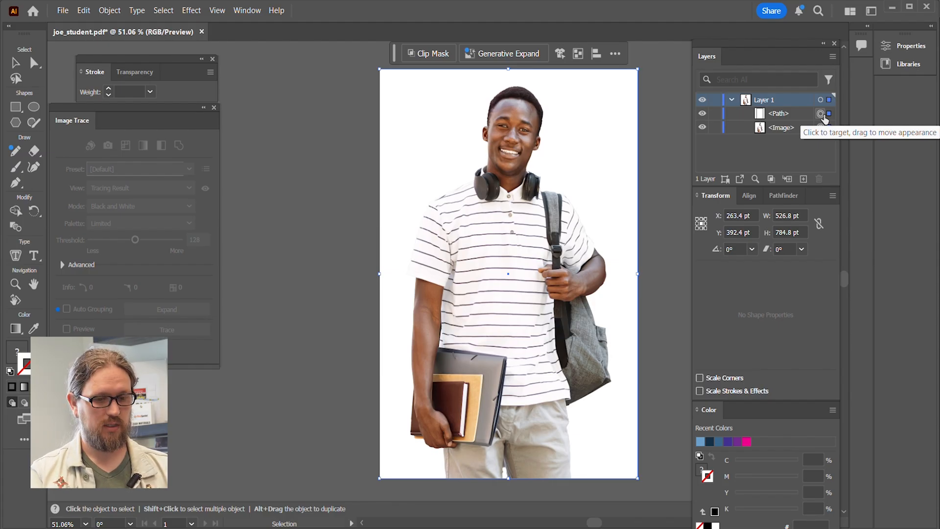
pyautogui.click(821, 115)
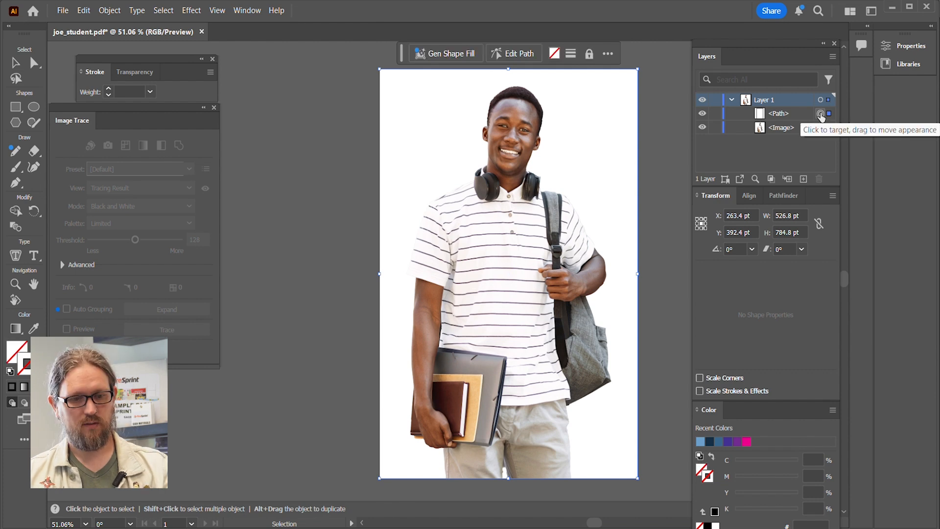
pyautogui.press('Delete')
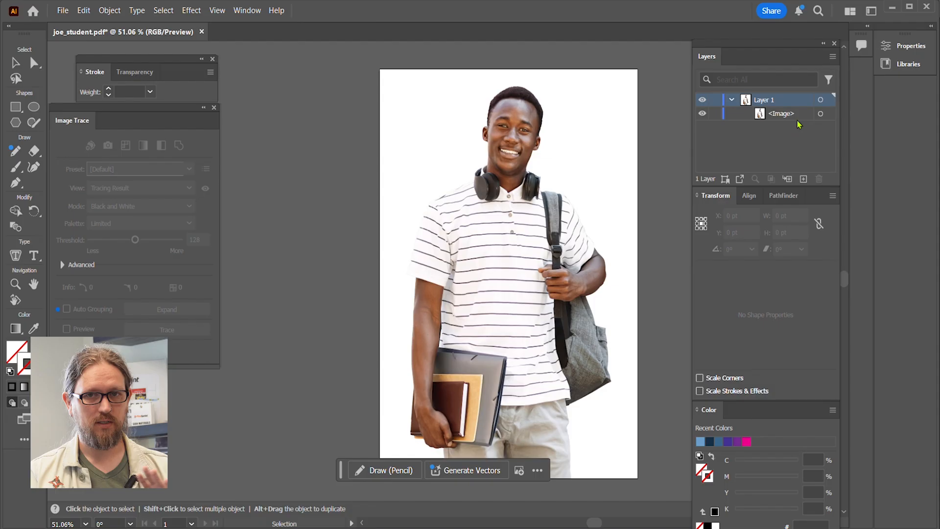
# Duplicate the student image in place so a second copy sits directly above the original
pyautogui.click(481, 236)
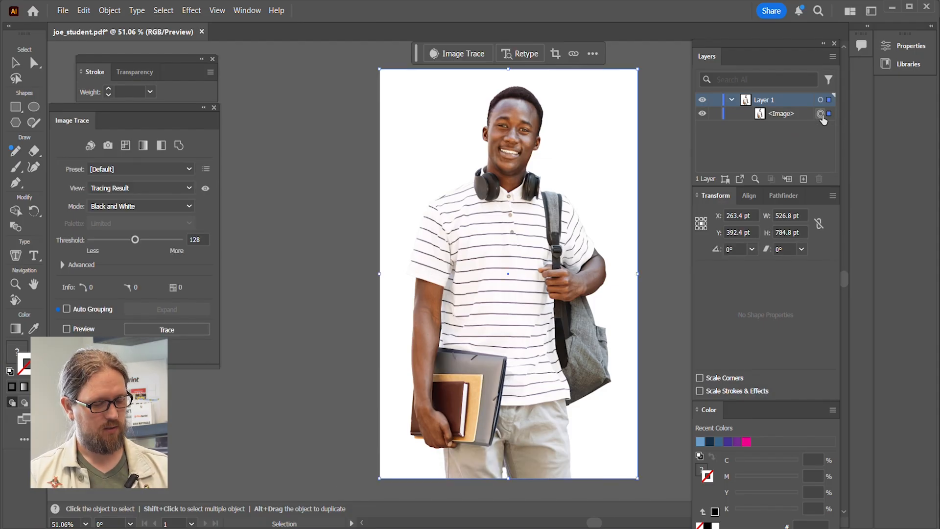
pyautogui.hotkey('ctrl', 'c')
pyautogui.hotkey('ctrl', 'shift', 'v')
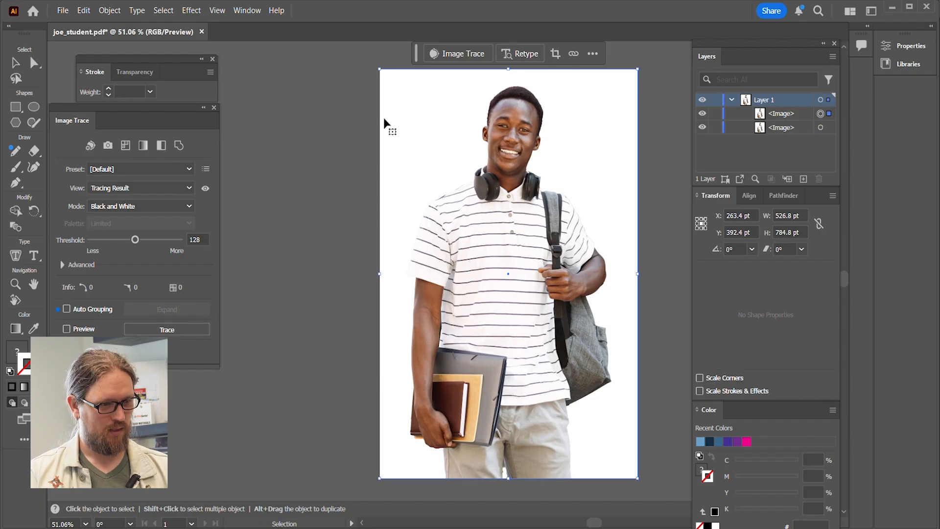
# Trace the upper image copy with the Silhouettes preset
pyautogui.click(172, 170)
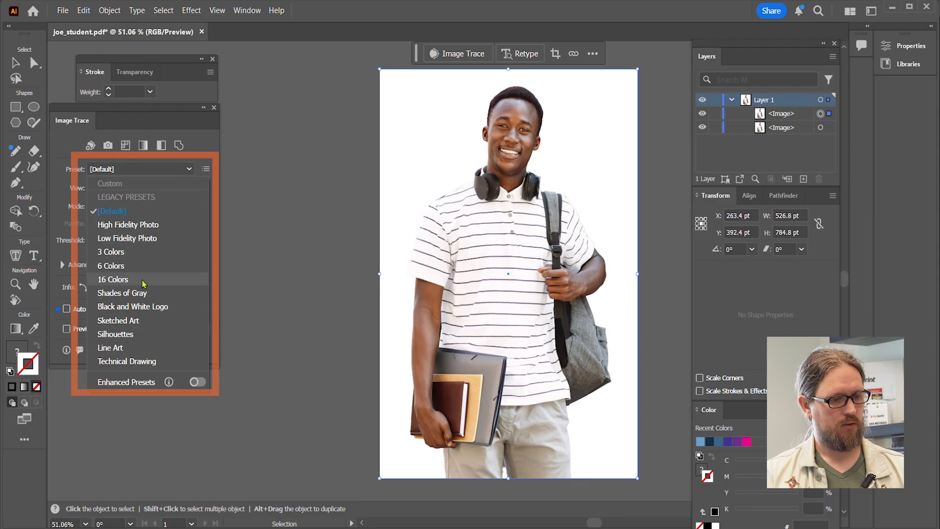
pyautogui.click(143, 337)
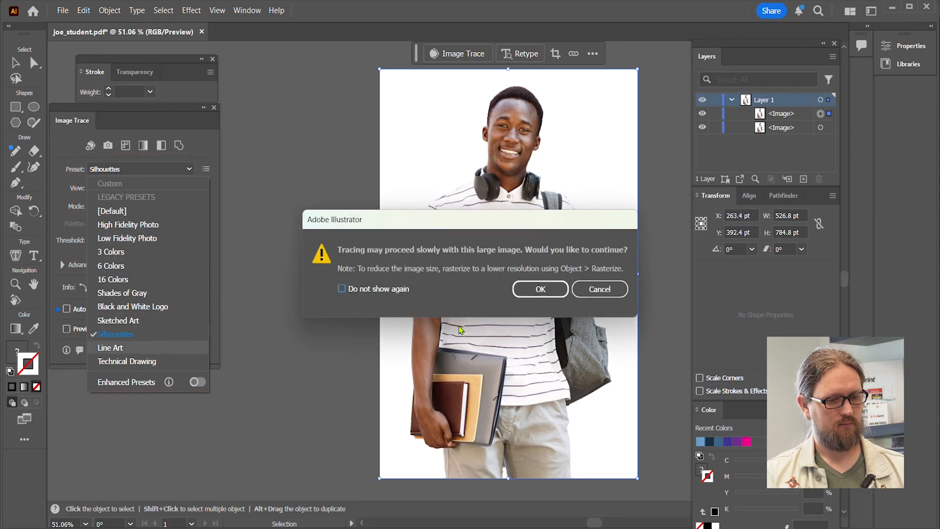
pyautogui.click(541, 290)
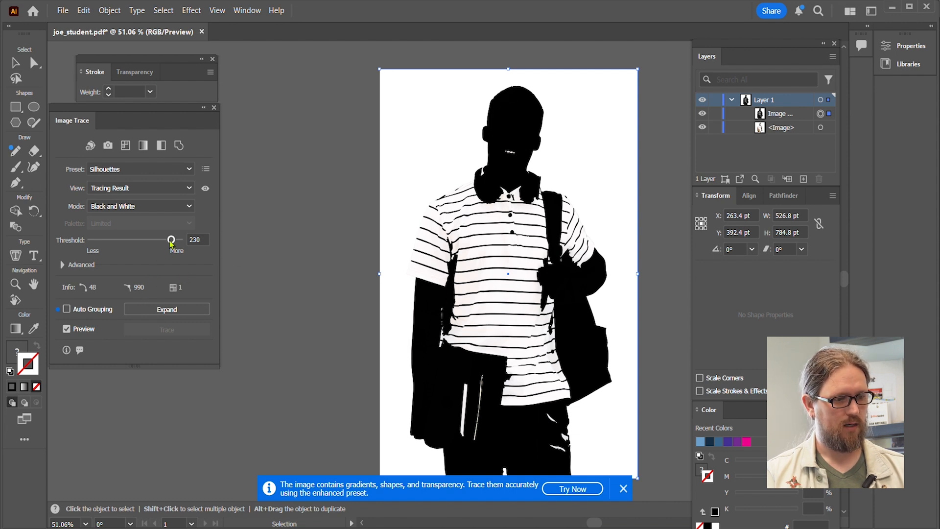
# Try low and maximum trace thresholds on the silhouette and settle on a threshold of 247
pyautogui.moveTo(171, 240); pyautogui.dragTo(114, 243)
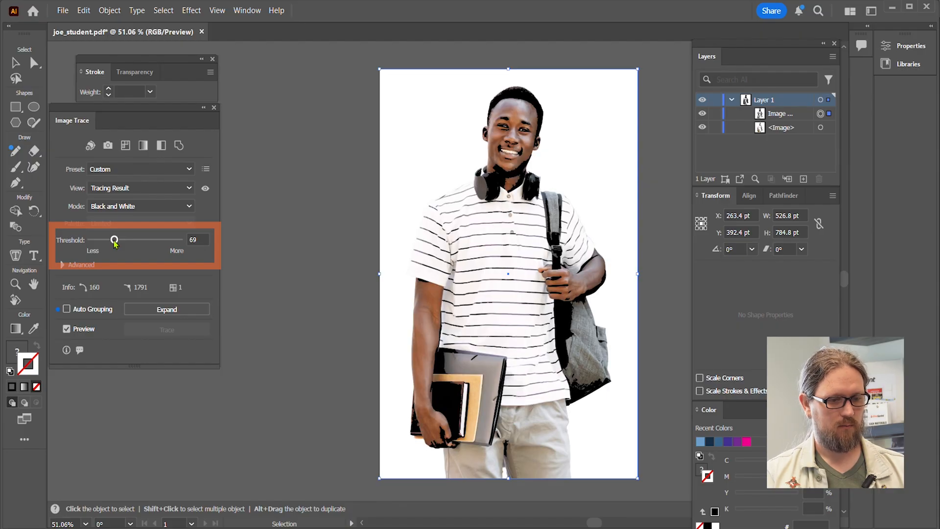
pyautogui.moveTo(115, 243); pyautogui.dragTo(185, 243)
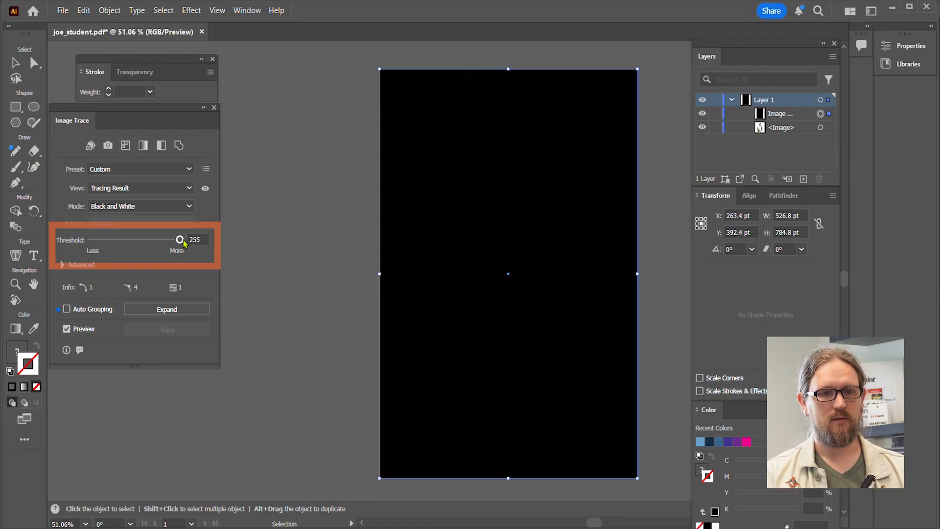
pyautogui.moveTo(181, 241); pyautogui.dragTo(179, 243)
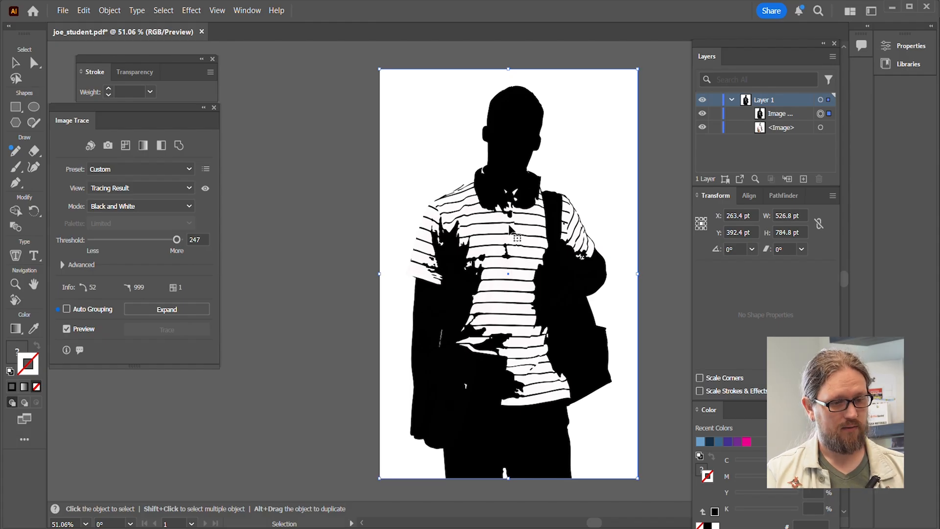
# Expand the traced silhouette into editable vector paths
pyautogui.click(116, 10)
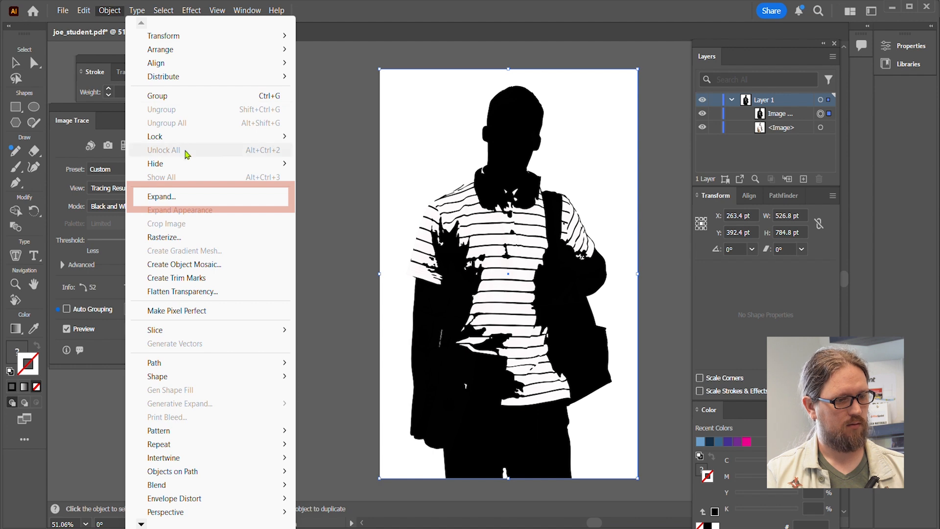
pyautogui.click(195, 196)
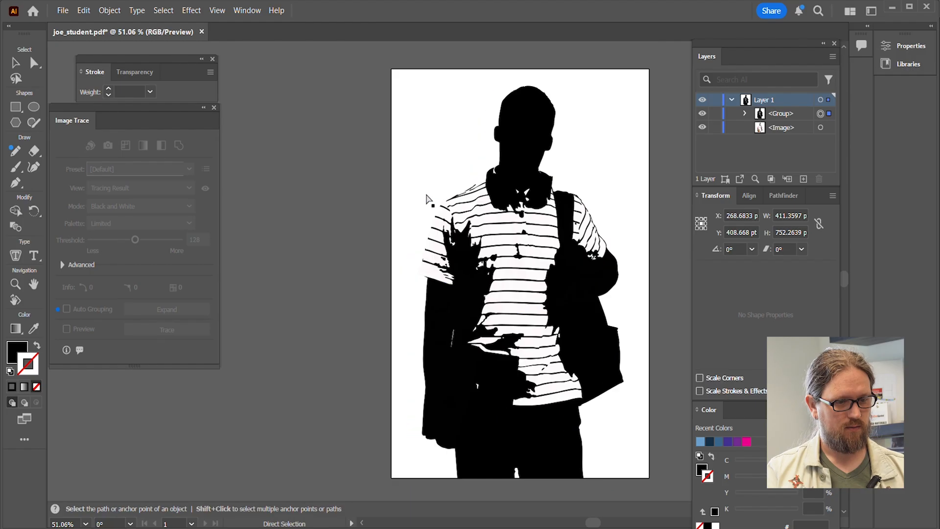
pyautogui.scroll(4, 442, 224)
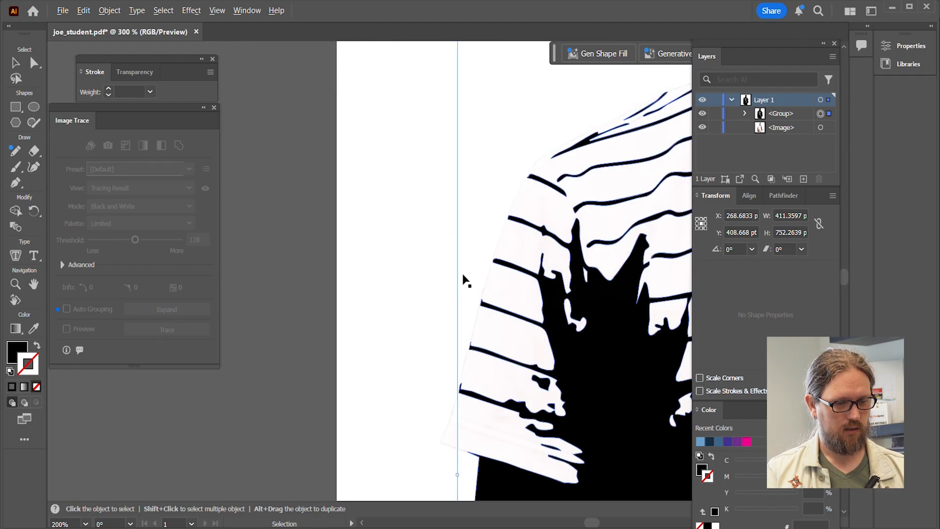
pyautogui.scroll(-1, 433, 398)
pyautogui.scroll(-1, 433, 398)
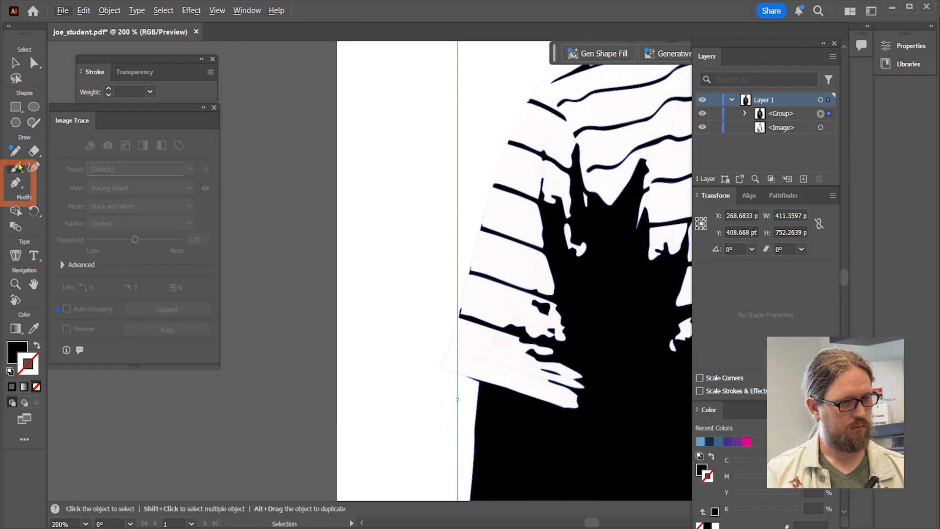
# Start a black-filled Pen path at the left sleeve hem and trace the outer sleeve and shoulder up to the collar
pyautogui.click(16, 185)
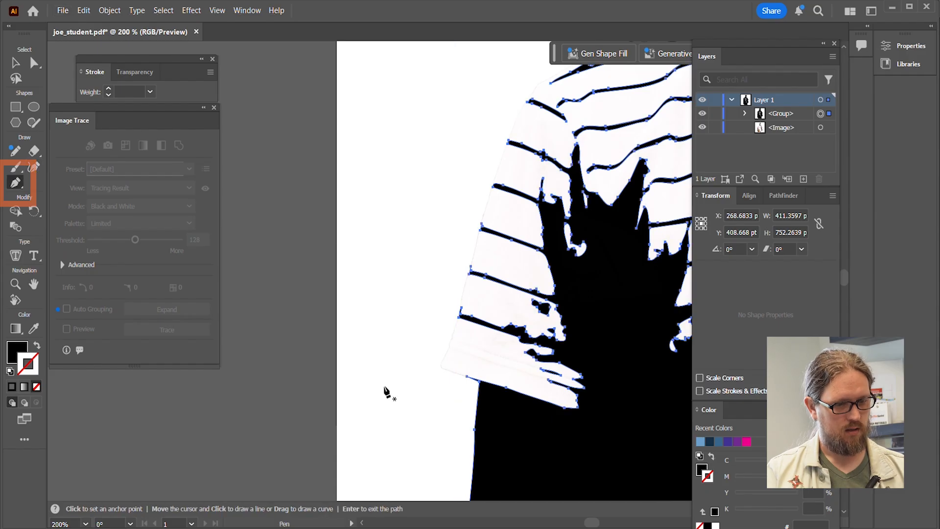
pyautogui.click(466, 377)
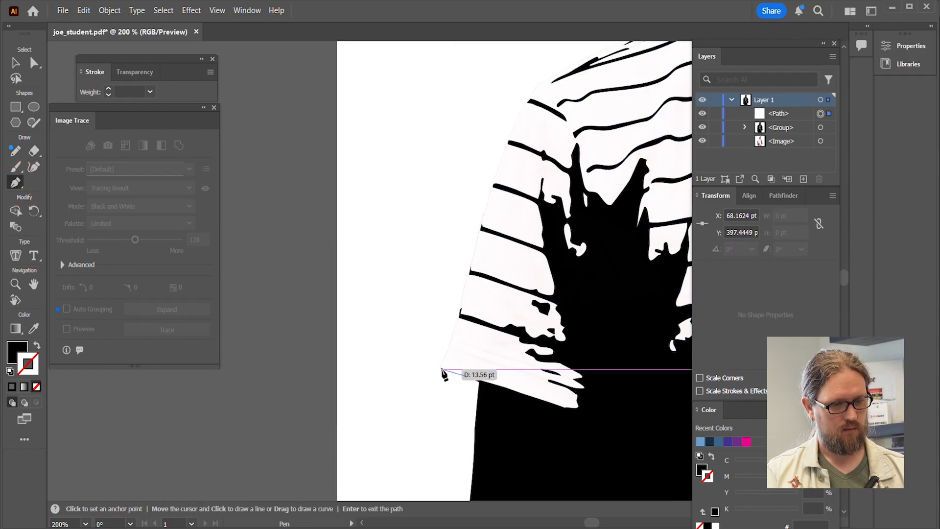
pyautogui.click(440, 367)
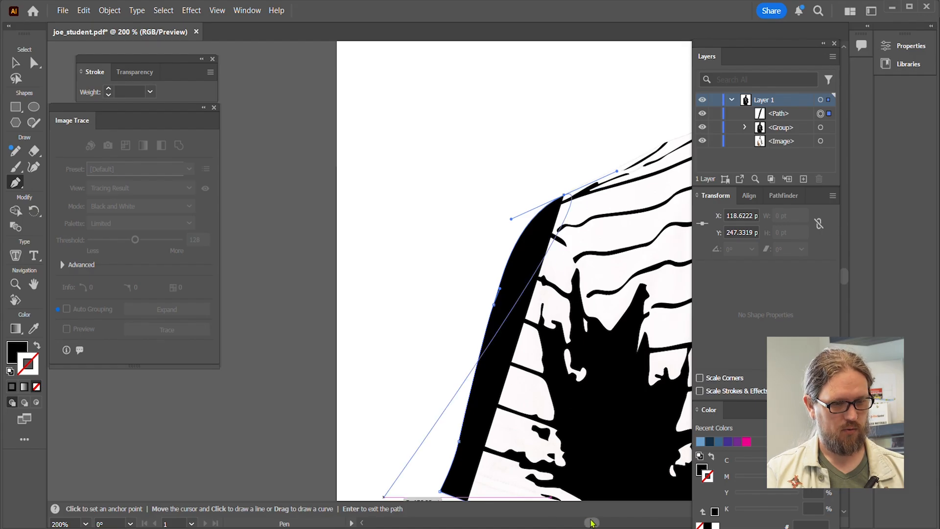
pyautogui.hscroll(5, 521, 379)
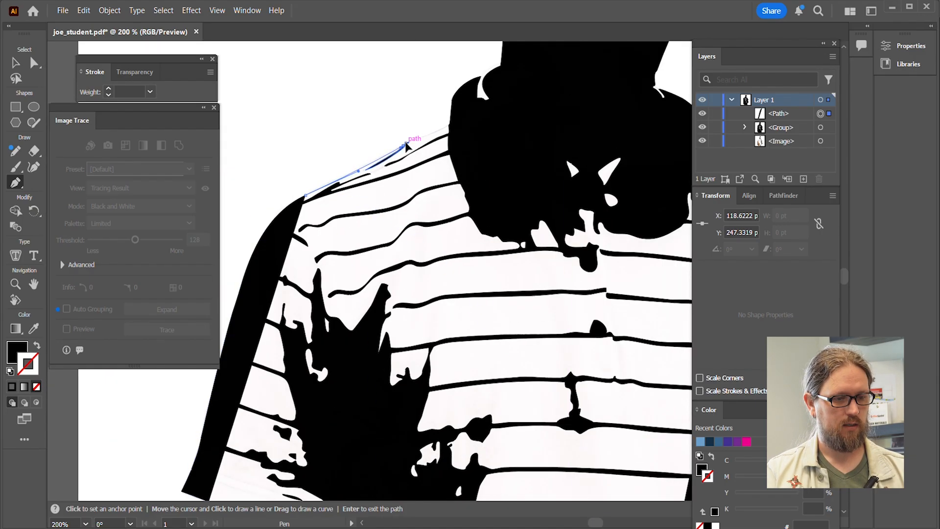
pyautogui.click(405, 145)
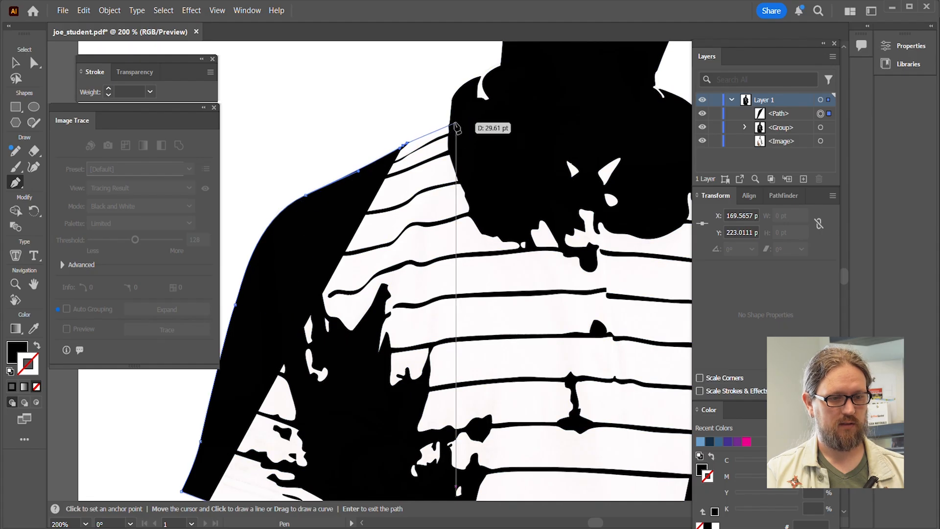
pyautogui.click(456, 122)
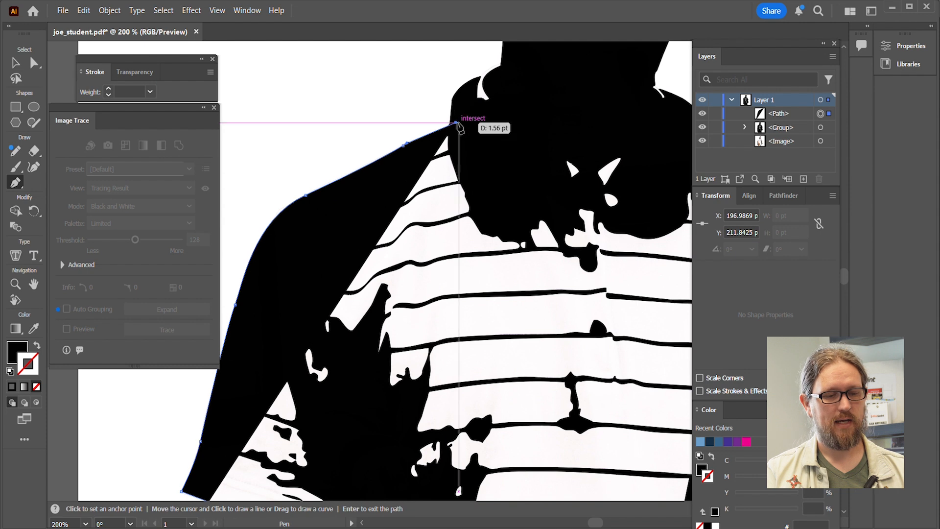
# Continue the path over the left collar edge, straight across the neck and down to the base of the right collar
pyautogui.click(482, 80)
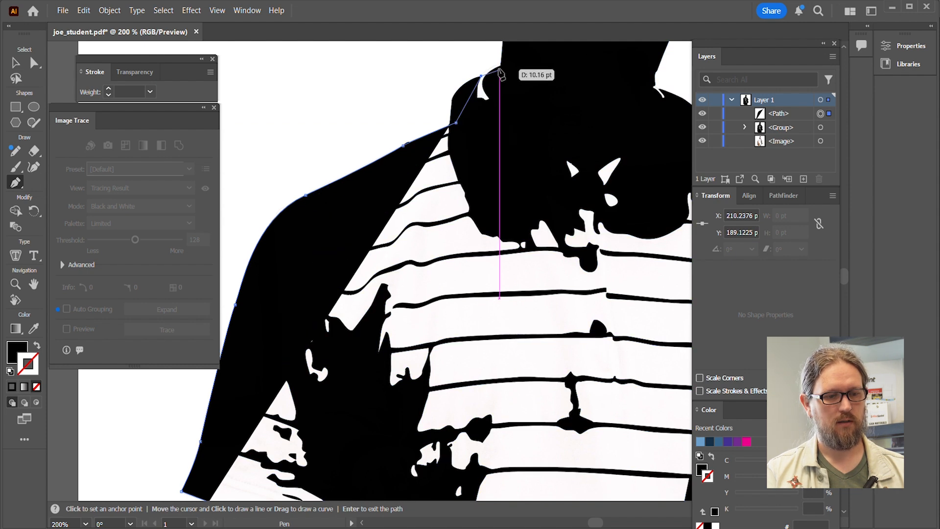
pyautogui.click(501, 64)
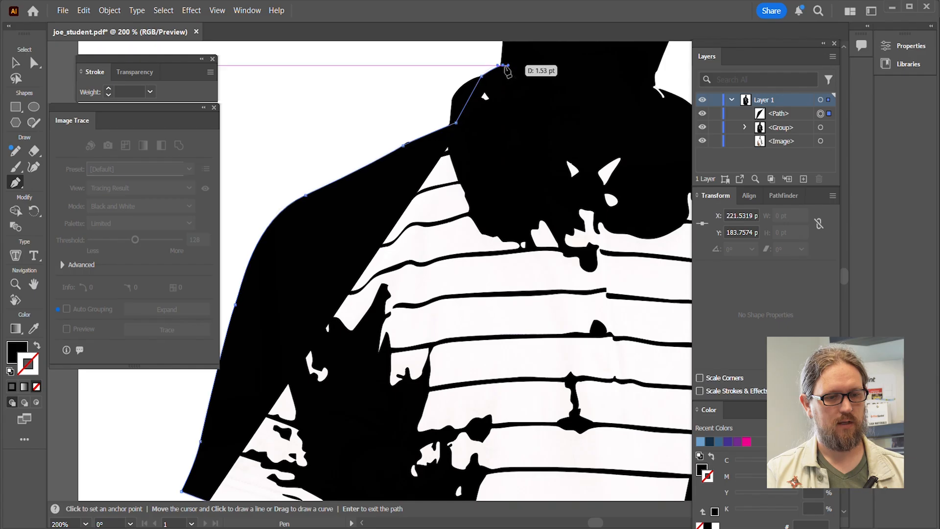
pyautogui.scroll(5, 578, 117)
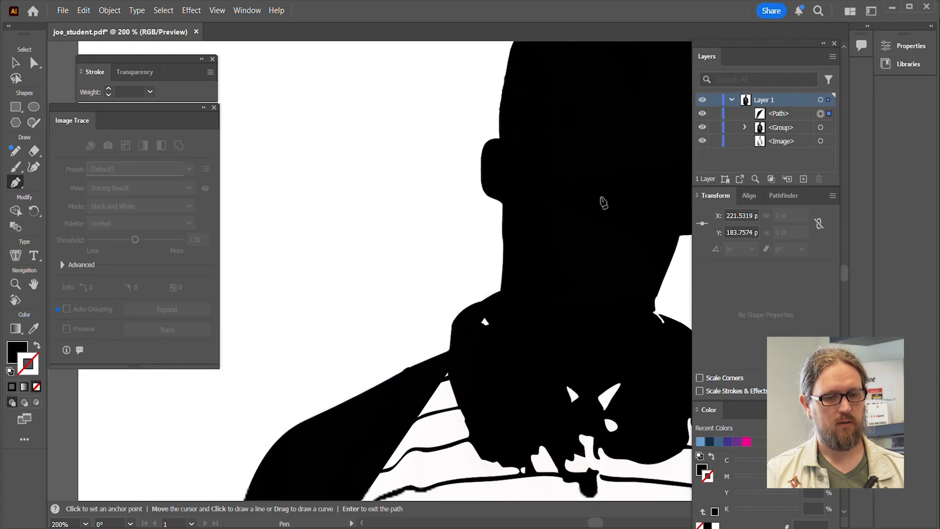
pyautogui.hscroll(10, 465, 431)
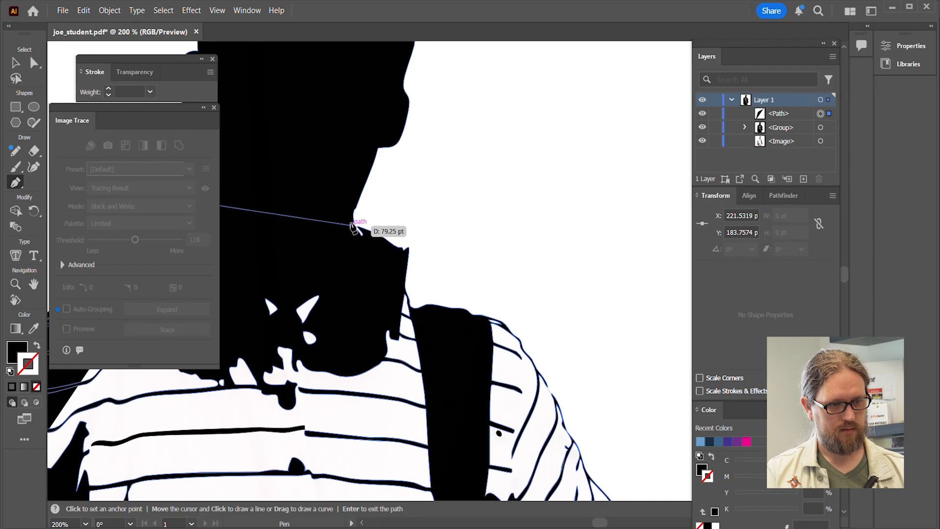
pyautogui.click(354, 223)
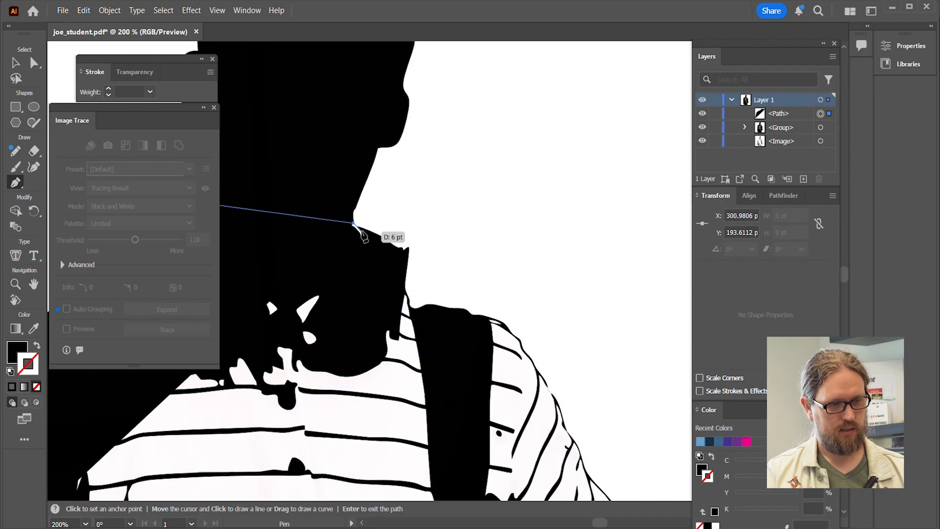
pyautogui.click(361, 228)
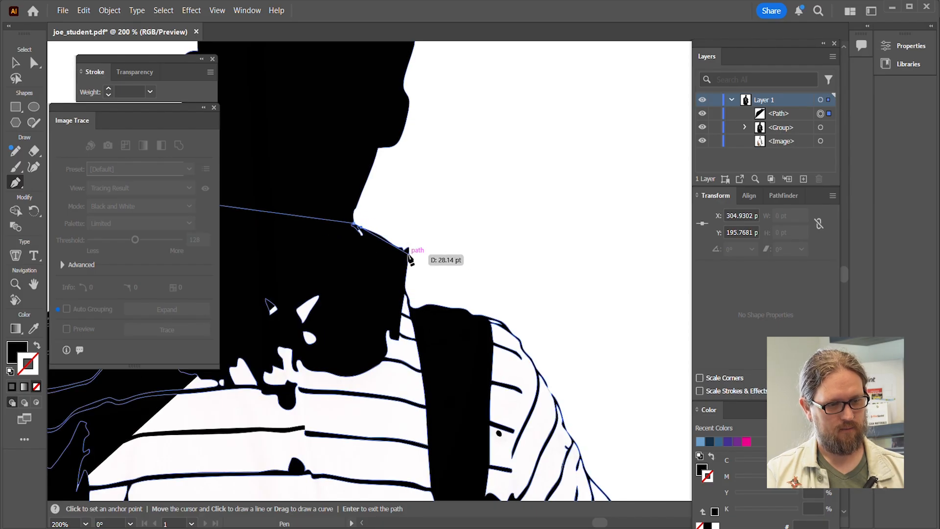
pyautogui.click(406, 292)
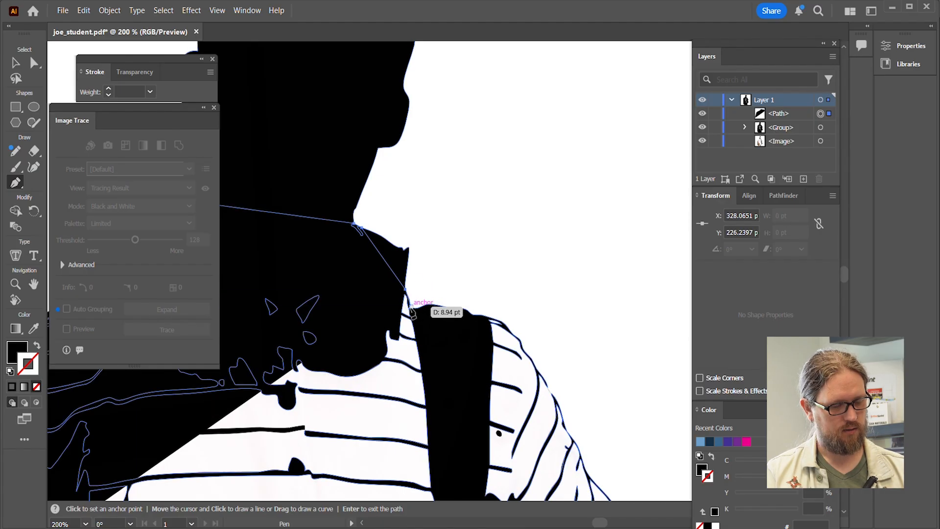
# Trace the path from the collar base across the strap and over the right shoulder to the start of the sleeve
pyautogui.scroll(2, 407, 324)
pyautogui.scroll(2, 407, 324)
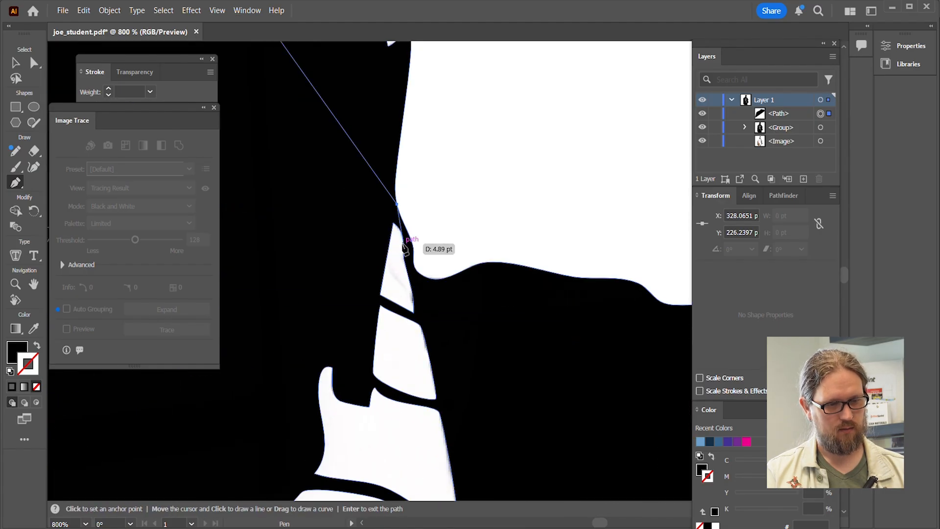
pyautogui.click(424, 296)
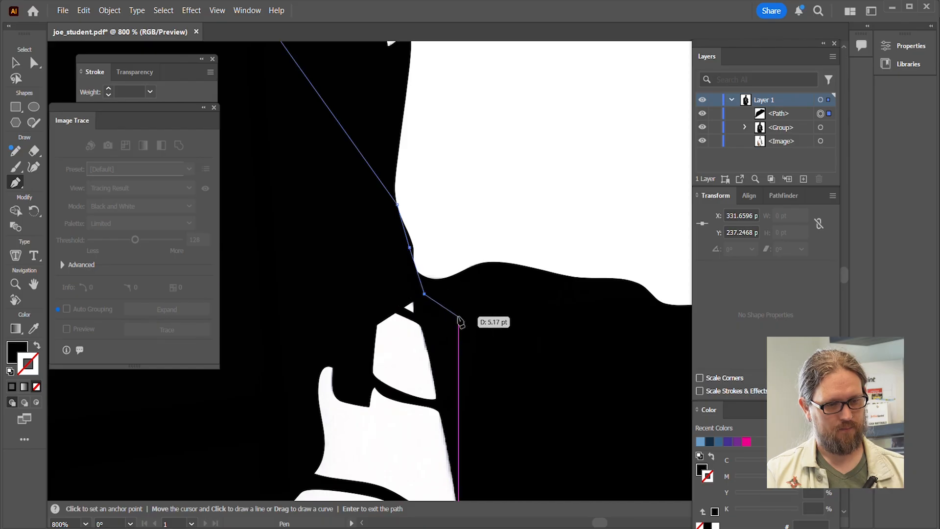
pyautogui.scroll(-2, 495, 299)
pyautogui.click(535, 275)
pyautogui.click(600, 320)
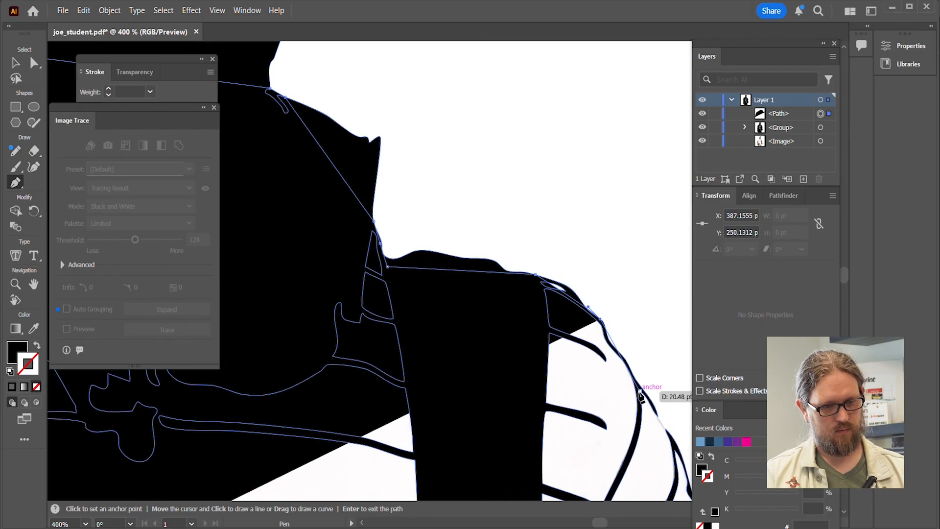
pyautogui.click(639, 391)
pyautogui.click(657, 412)
pyautogui.scroll(-2, 592, 494)
pyautogui.hscroll(2, 592, 493)
pyautogui.click(585, 362)
# Run the path down the right side of the body, across the lower torso and back up, closing it at the left sleeve hem
pyautogui.scroll(-3, 588, 363)
pyautogui.scroll(-5, 605, 333)
pyautogui.click(607, 328)
pyautogui.scroll(-5, 603, 332)
pyautogui.click(608, 355)
pyautogui.click(573, 380)
pyautogui.click(472, 381)
pyautogui.click(430, 377)
pyautogui.click(407, 319)
pyautogui.click(389, 206)
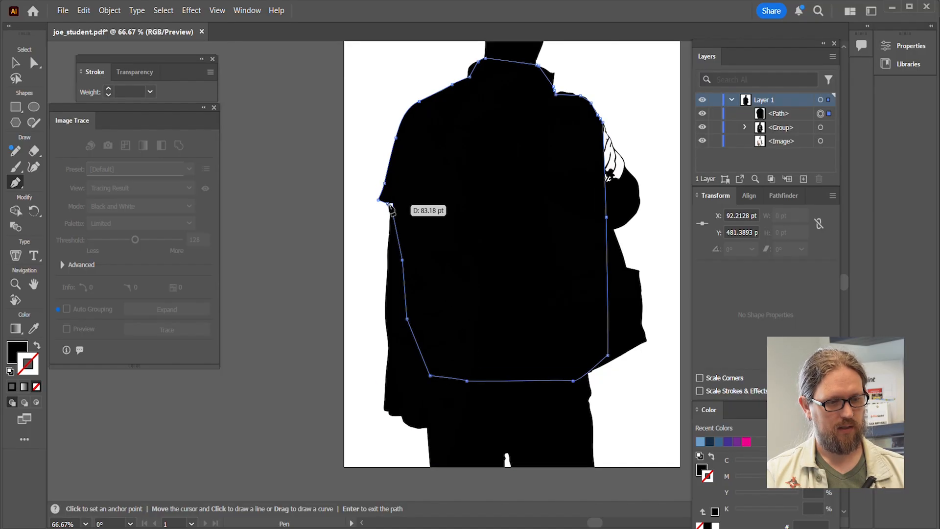
pyautogui.scroll(3, 466, 329)
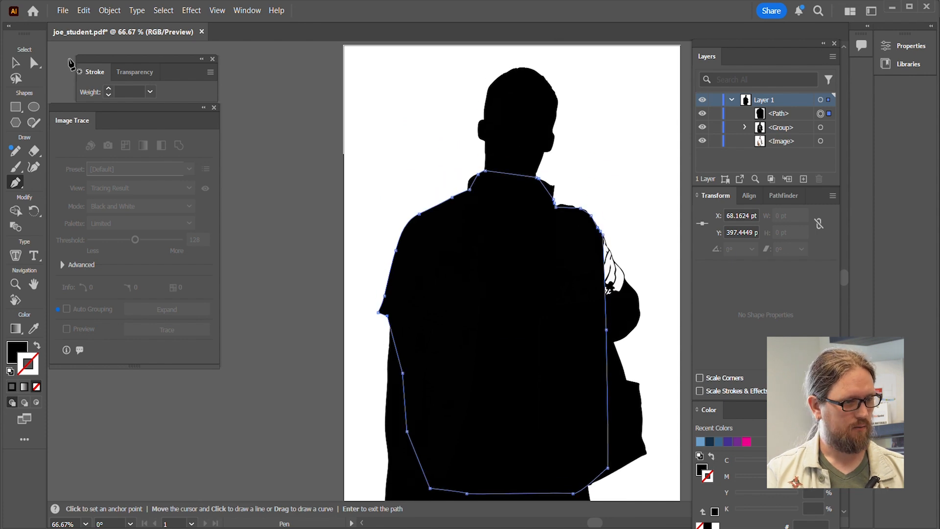
# Select the drawn path together with the traced group, make them a compound shape and expand it
pyautogui.click(16, 64)
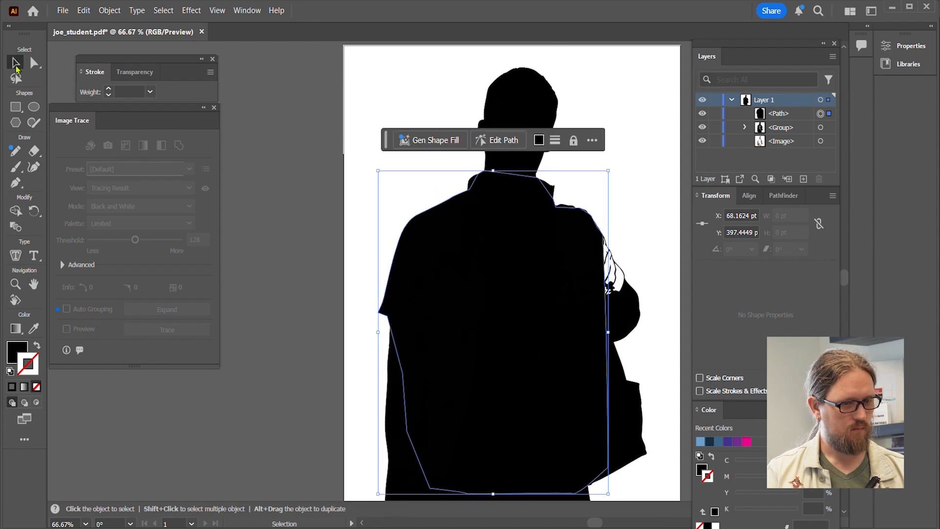
pyautogui.click(822, 127)
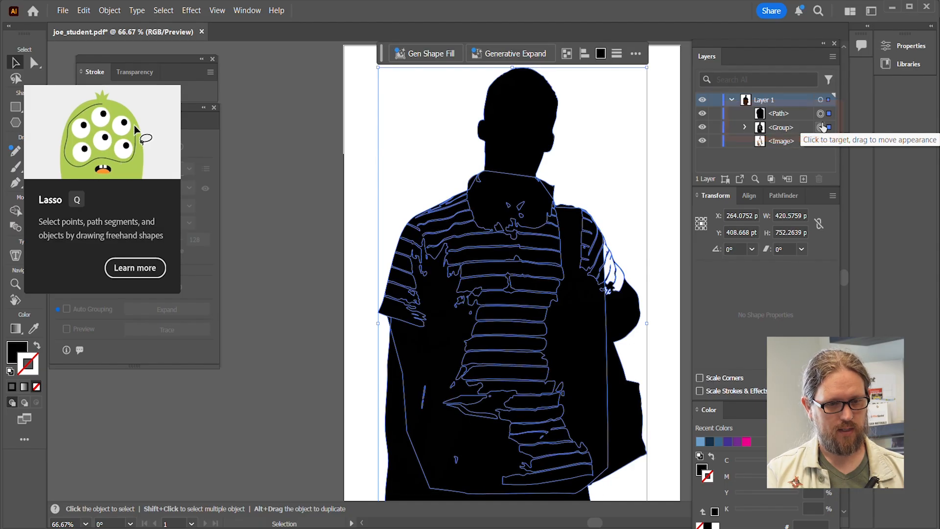
pyautogui.click(259, 11)
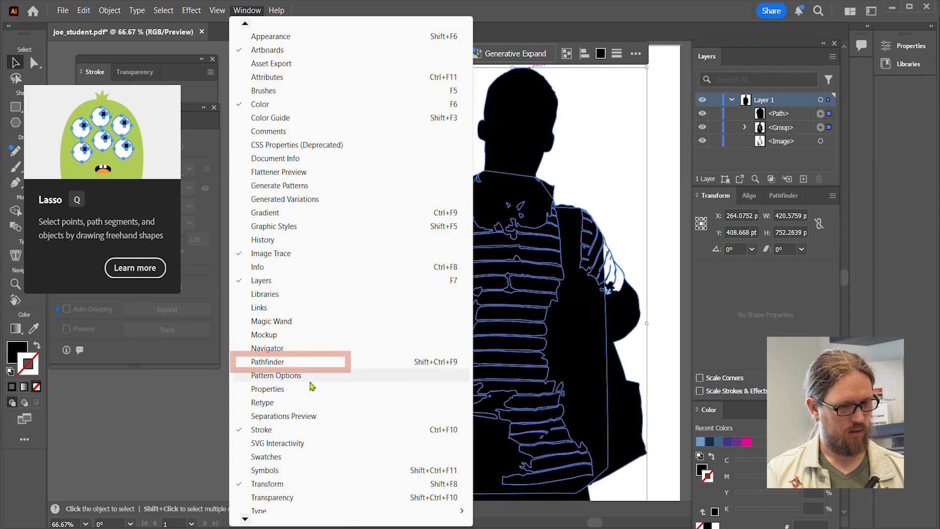
pyautogui.click(298, 362)
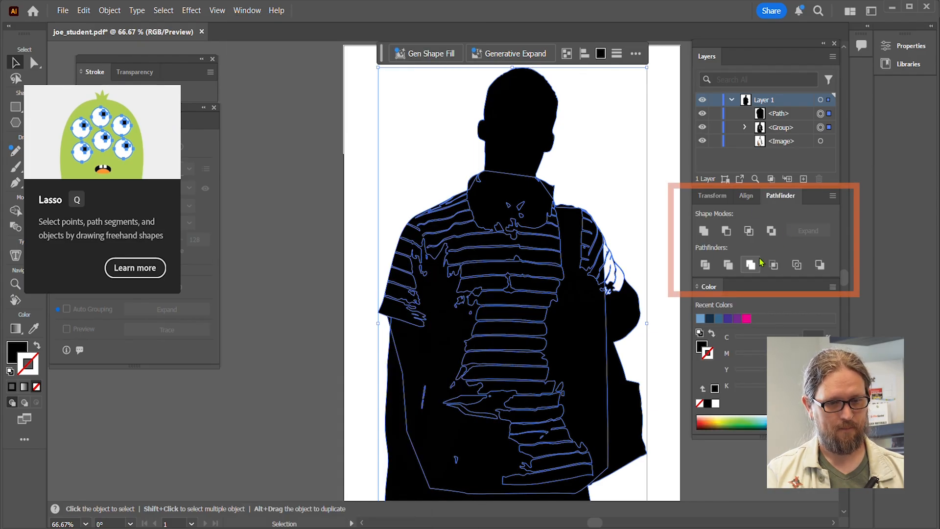
pyautogui.click(833, 197)
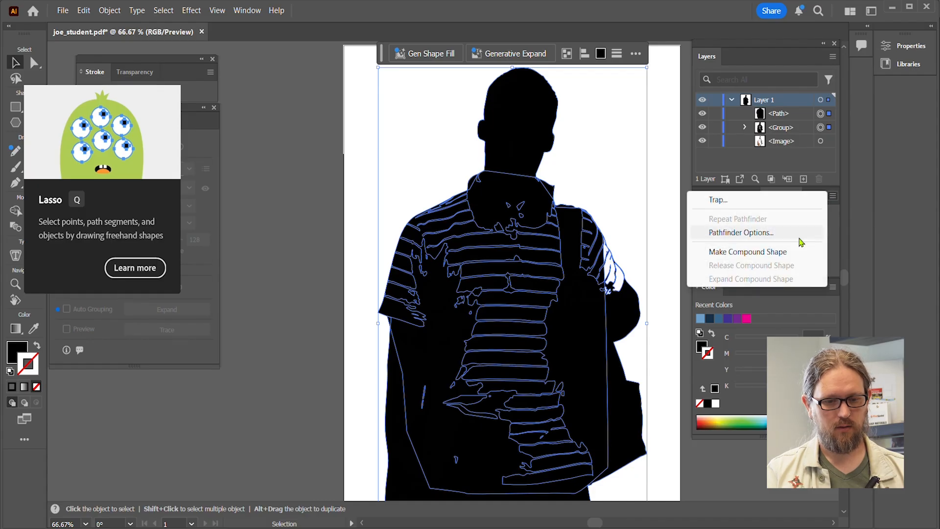
pyautogui.click(791, 251)
pyautogui.click(808, 231)
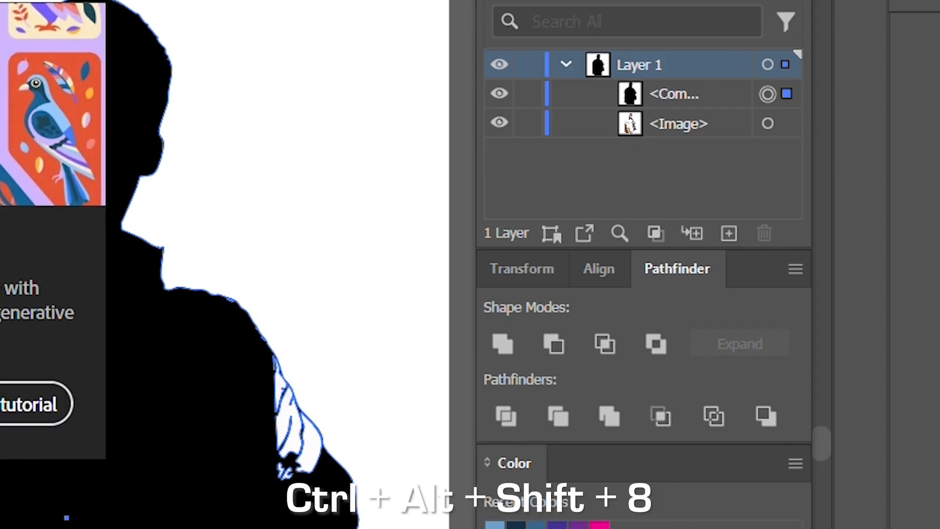
# Release the compound path into separate paths and inspect the remaining gap in the right sleeve
pyautogui.hotkey('ctrl', 'alt', 'shift', '8')
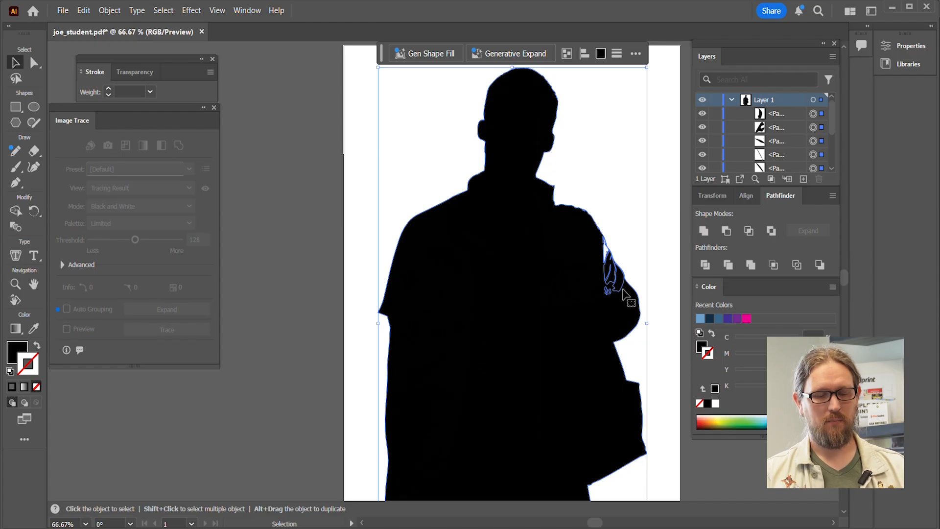
pyautogui.scroll(1, 621, 239)
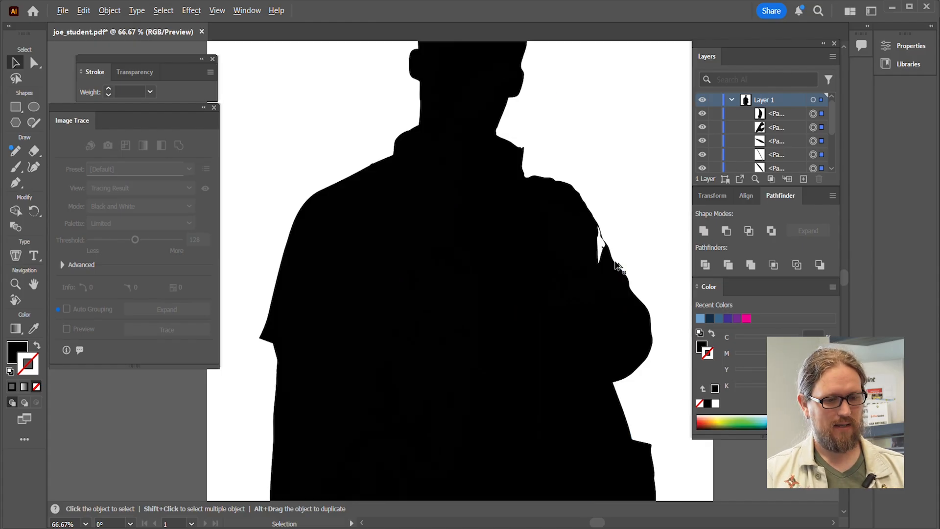
pyautogui.scroll(8, 621, 239)
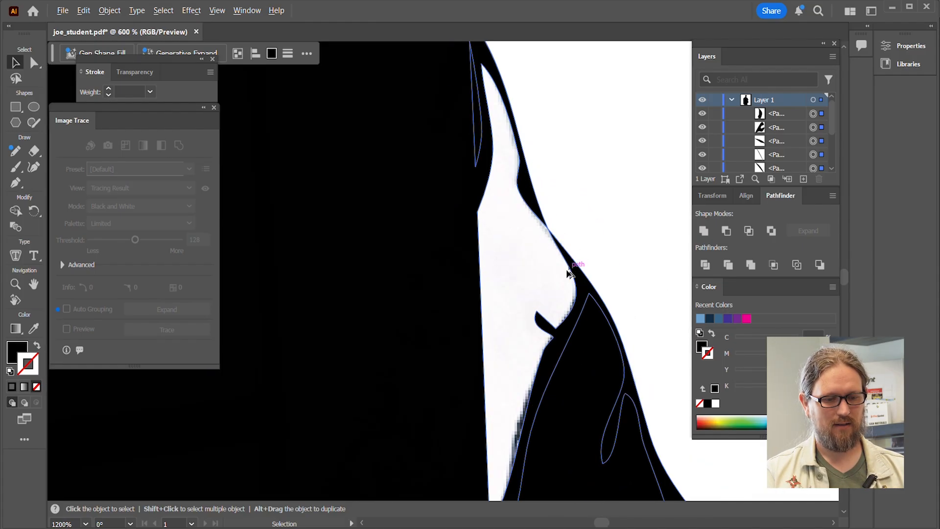
pyautogui.scroll(-3, 491, 245)
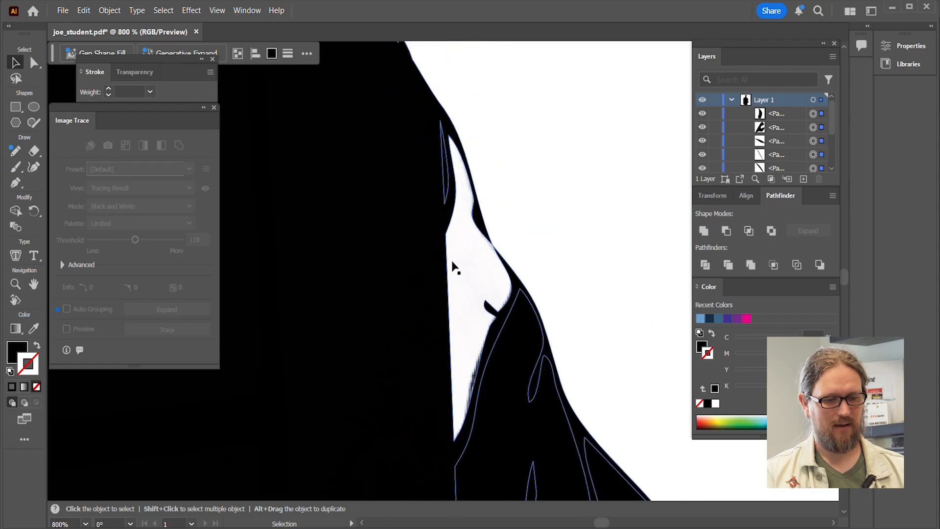
pyautogui.scroll(8, 467, 279)
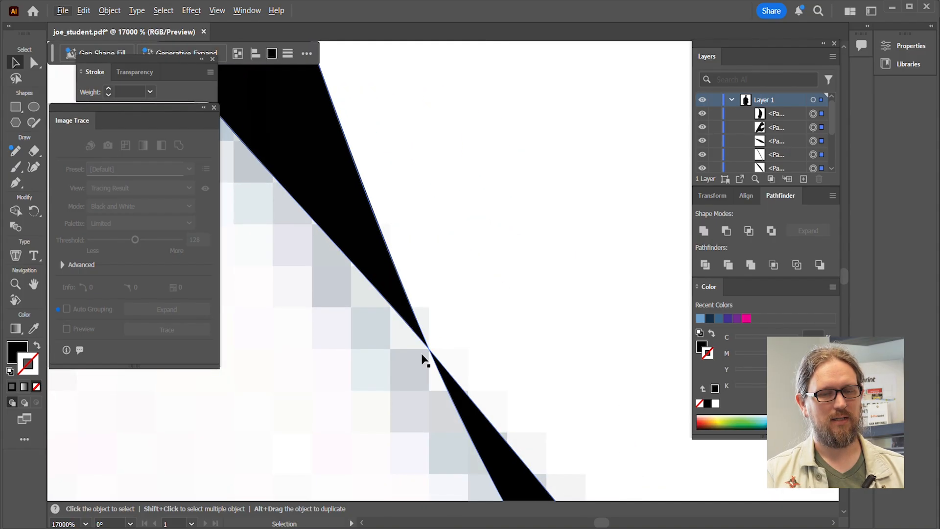
pyautogui.scroll(-10, 435, 352)
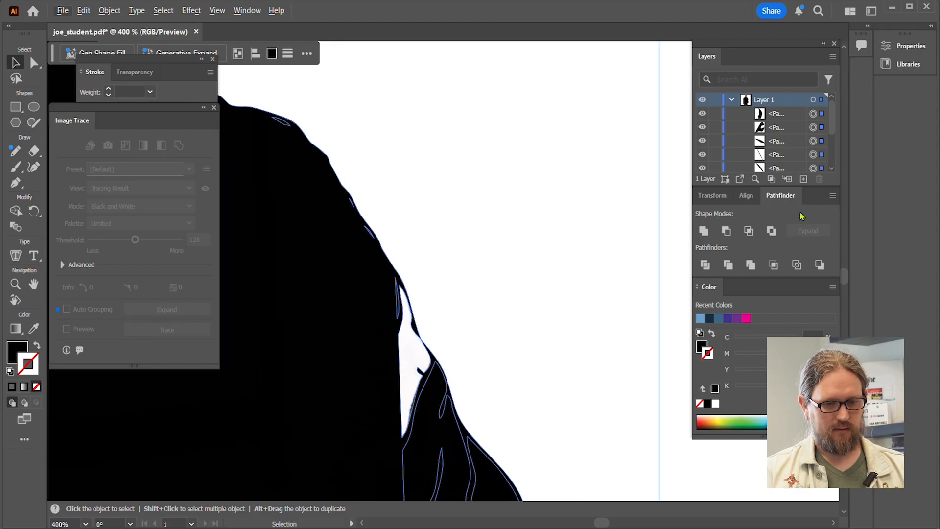
pyautogui.scroll(-3, 786, 155)
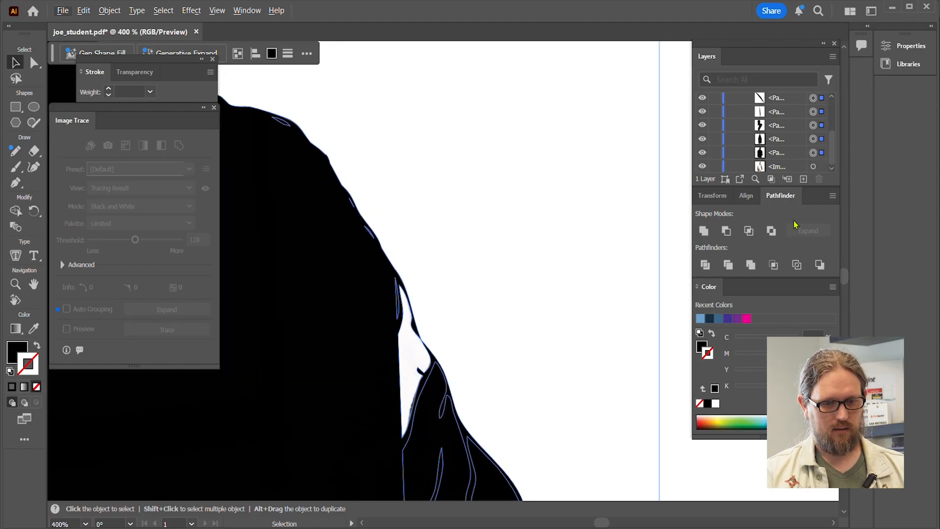
# Combine the released paths into a compound shape and expand it into a single silhouette path
pyautogui.click(832, 195)
pyautogui.click(787, 252)
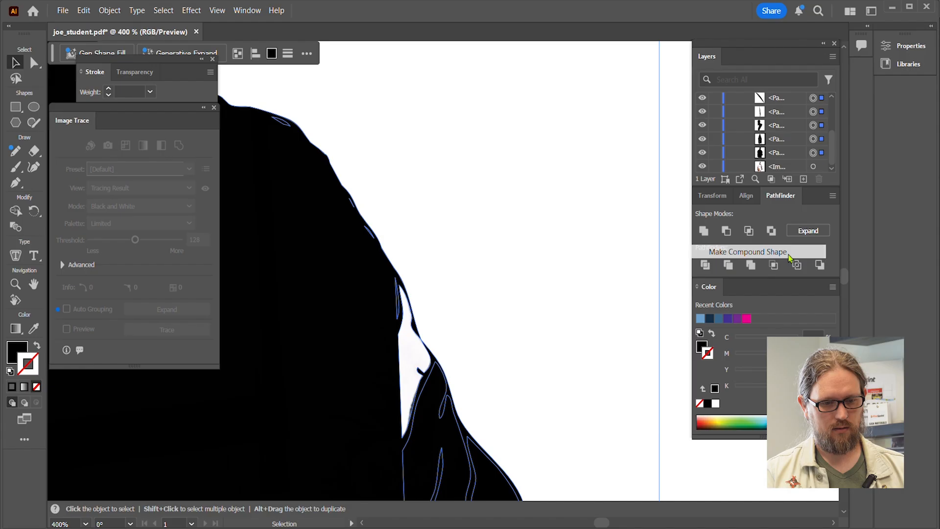
pyautogui.click(808, 231)
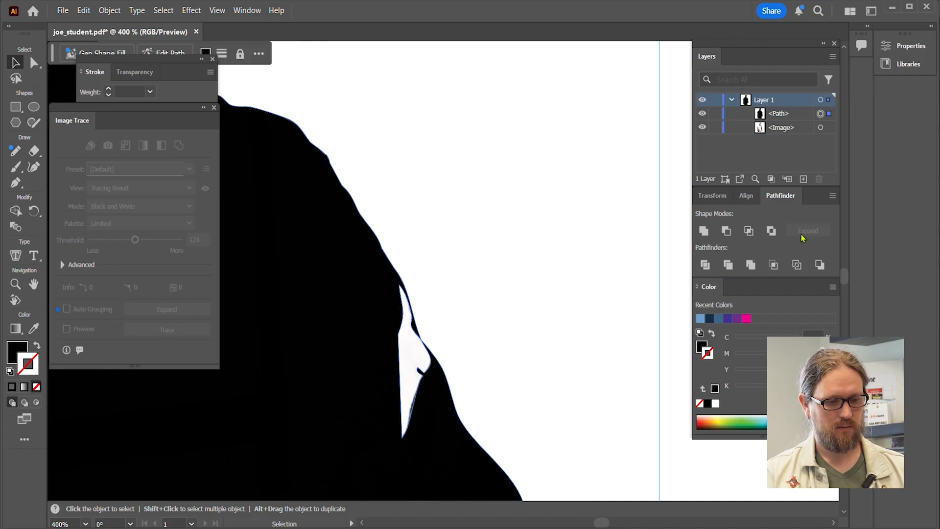
# Start a pen path on the right sleeve's outer edge, bridging the pinched point where the silhouette narrows
pyautogui.scroll(4, 420, 363)
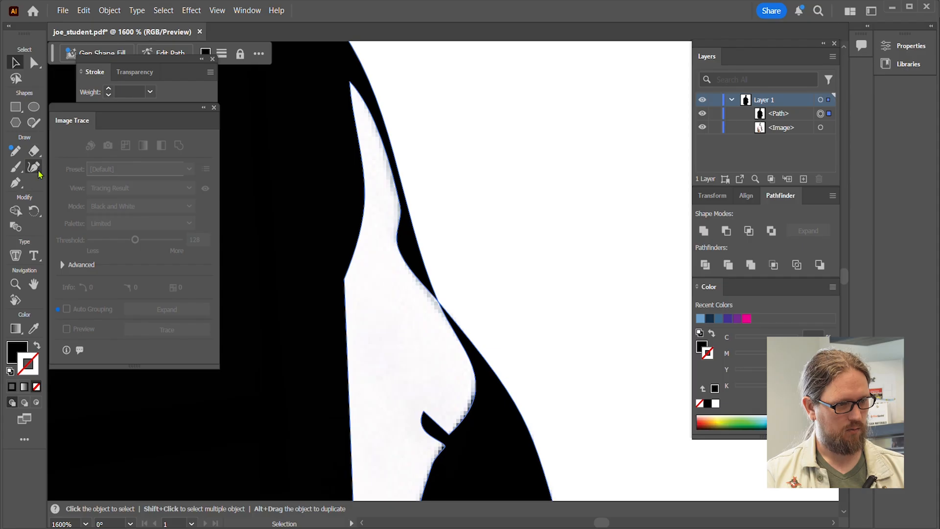
pyautogui.click(15, 182)
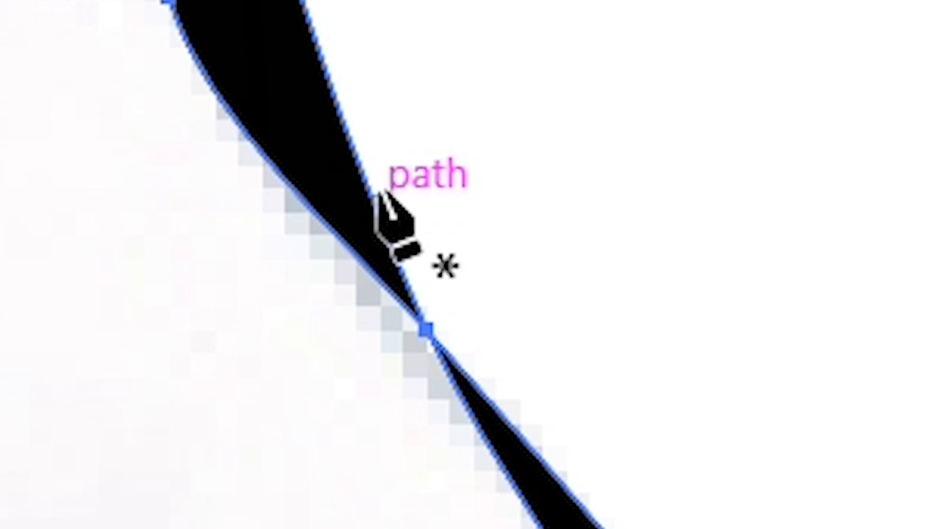
pyautogui.click(377, 189)
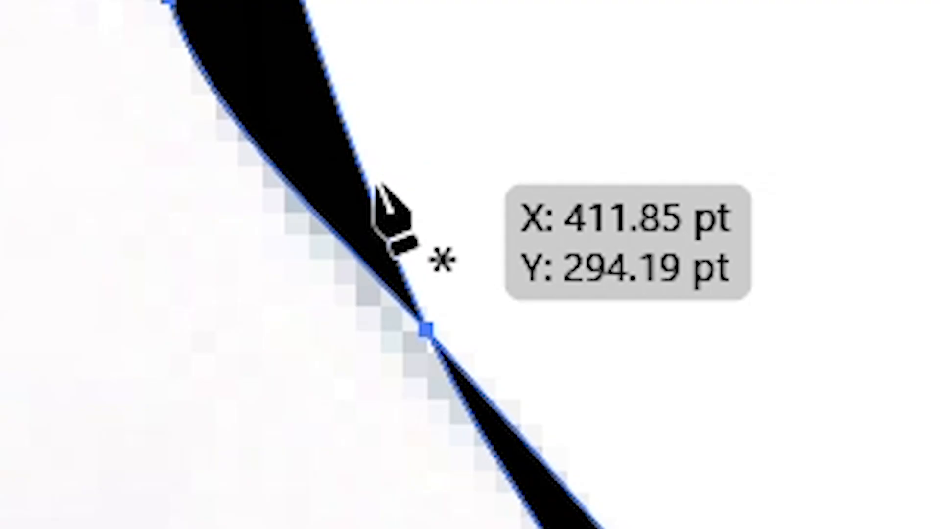
pyautogui.press('v')
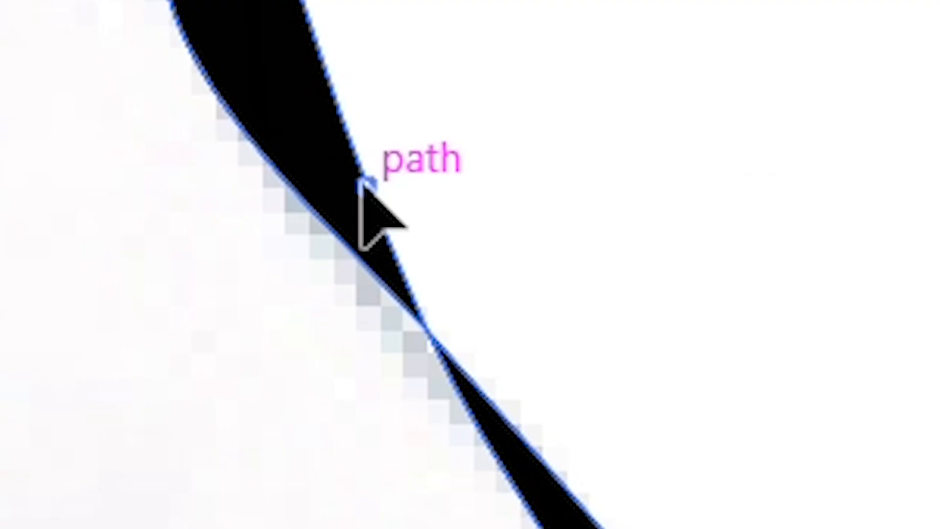
pyautogui.press('p')
pyautogui.click(365, 185)
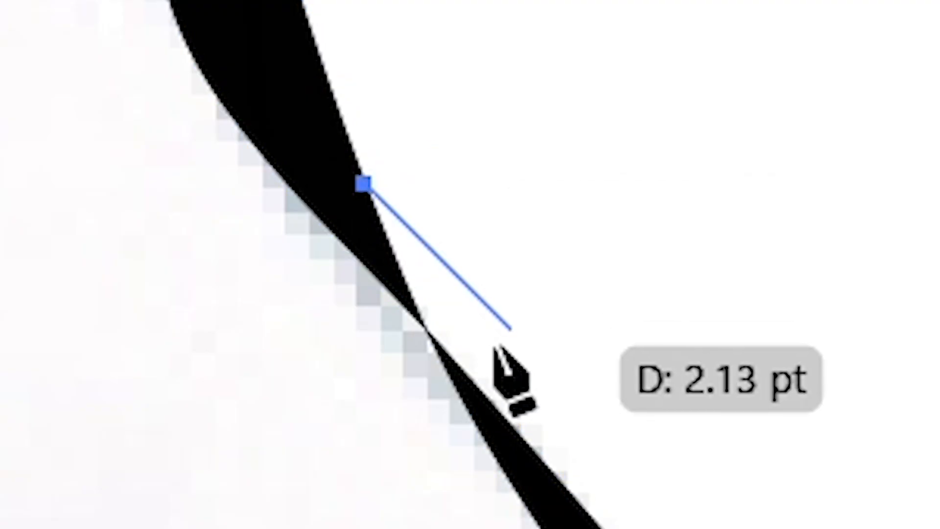
pyautogui.click(507, 417)
pyautogui.press('v')
pyautogui.moveTo(530, 427); pyautogui.dragTo(563, 469)
pyautogui.press('p')
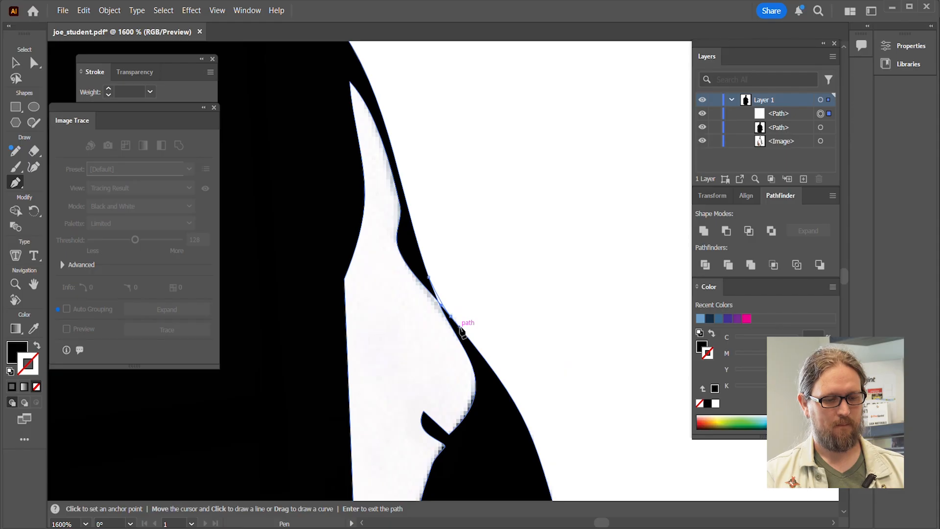
pyautogui.click(554, 472)
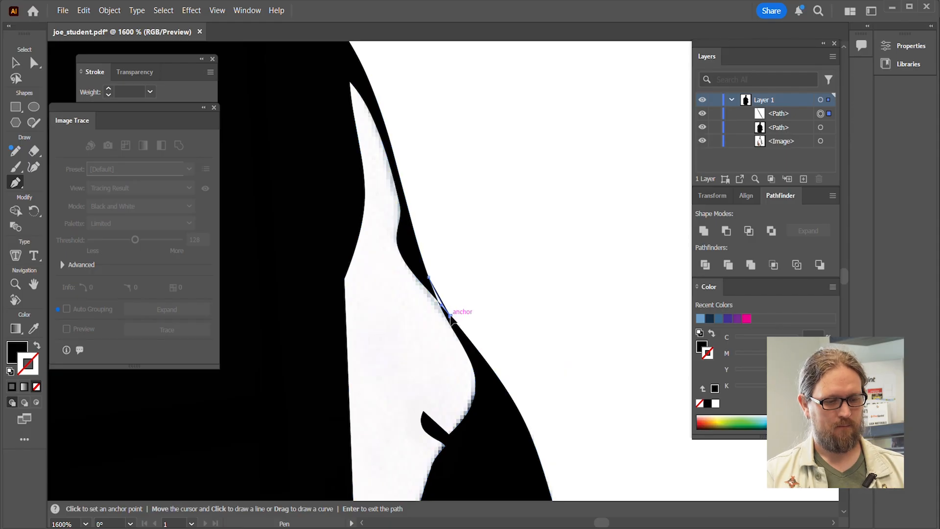
# Carry the patch path down and around across the white sleeve gap into the black body, closing it at its starting anchor
pyautogui.click(450, 375)
pyautogui.click(324, 373)
pyautogui.click(298, 281)
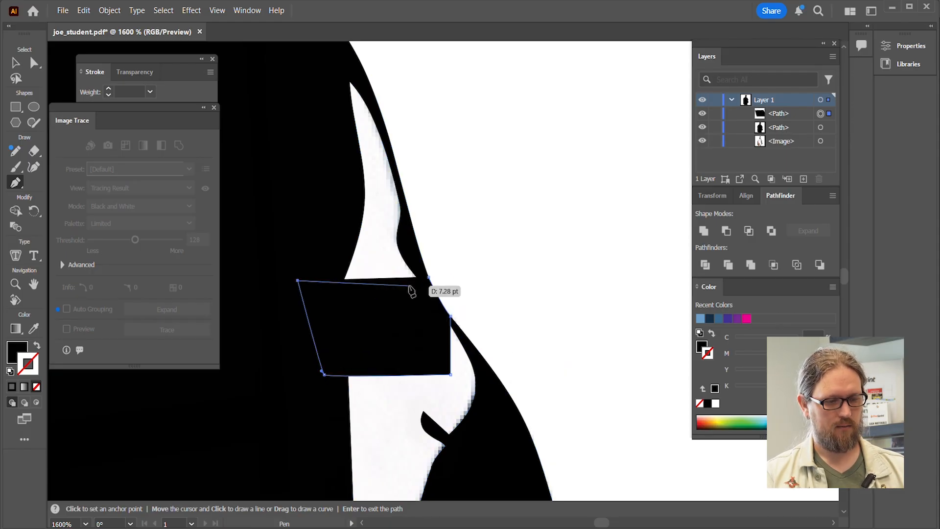
pyautogui.click(429, 278)
# Select the patch with the silhouette, make them a compound shape, expand it and release the resulting compound path
pyautogui.click(15, 62)
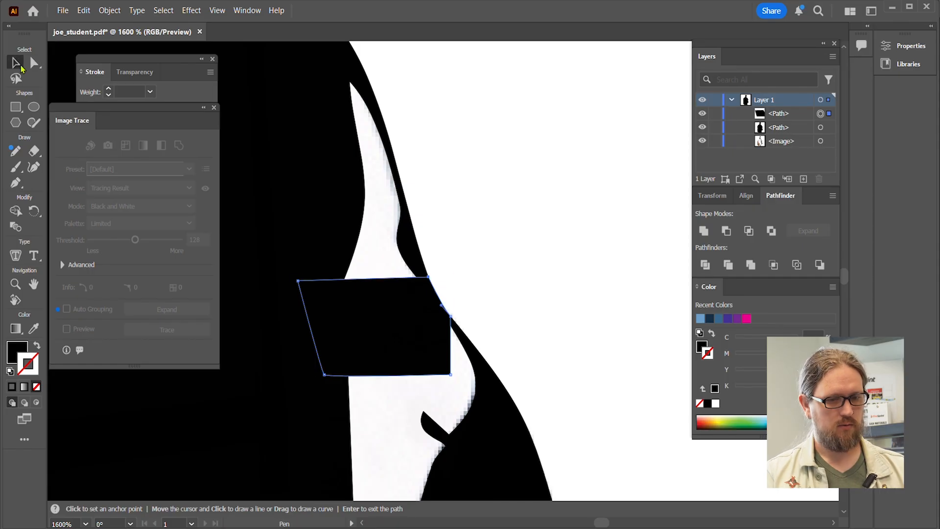
pyautogui.moveTo(274, 264); pyautogui.dragTo(466, 392)
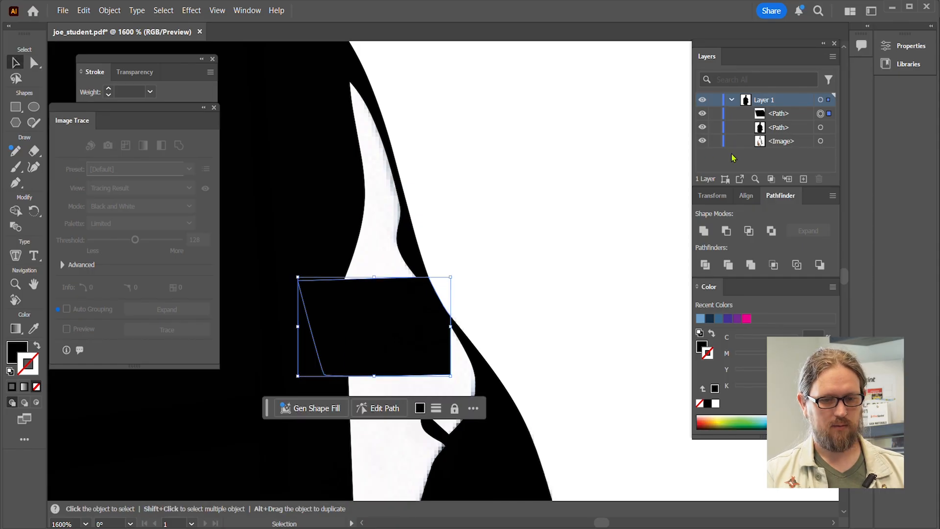
pyautogui.click(833, 195)
pyautogui.click(801, 248)
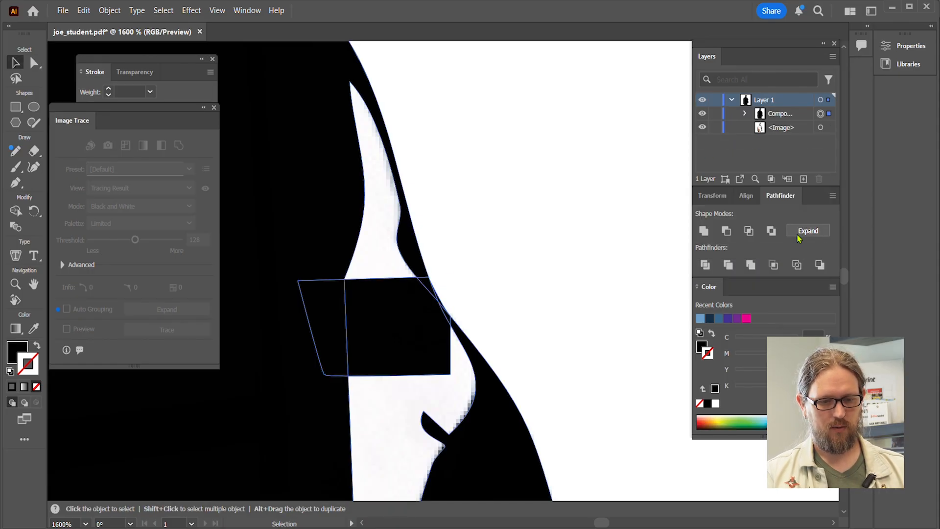
pyautogui.click(801, 236)
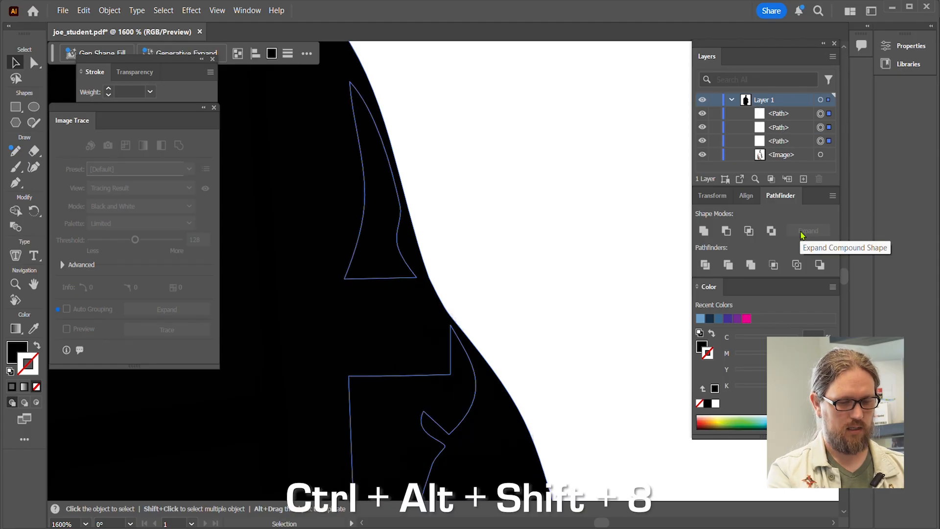
# Combine the three released paths into a compound shape and expand it into one solid silhouette without the sleeve gap
pyautogui.click(834, 197)
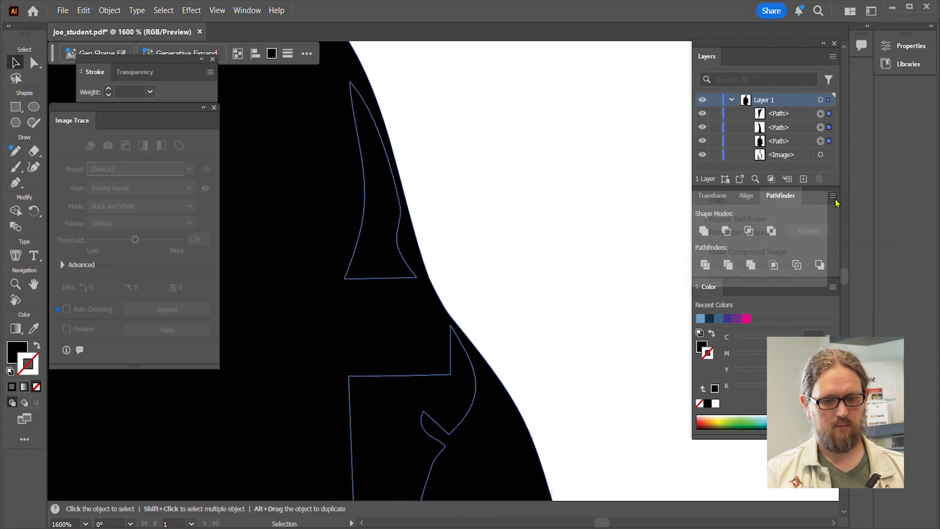
pyautogui.click(803, 250)
pyautogui.click(803, 234)
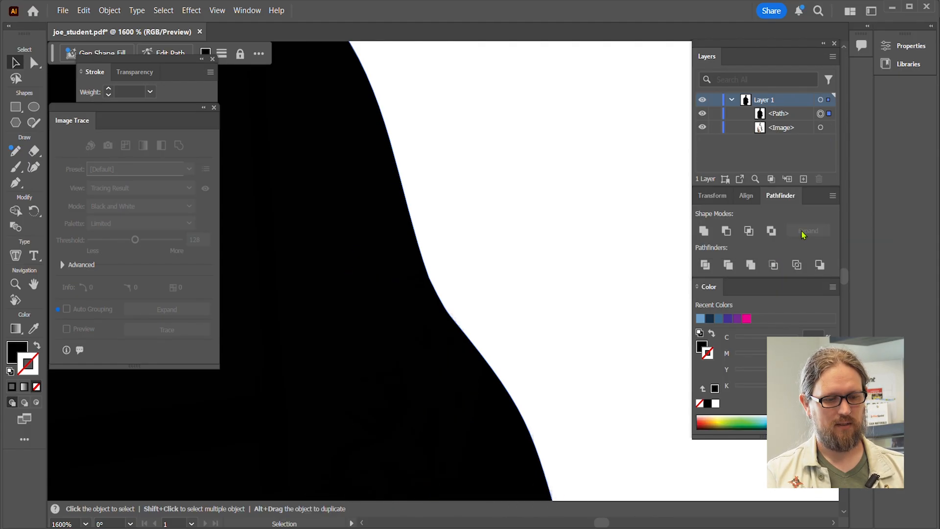
# Swap the silhouette's fill and stroke to leave an unfilled black outline around the student
pyautogui.scroll(-11, 416, 235)
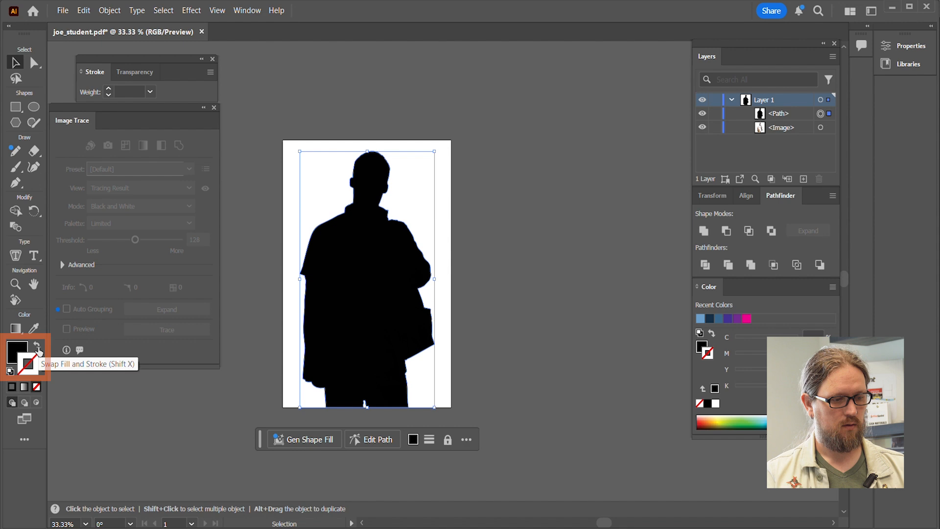
pyautogui.hotkey('shift', 'x')
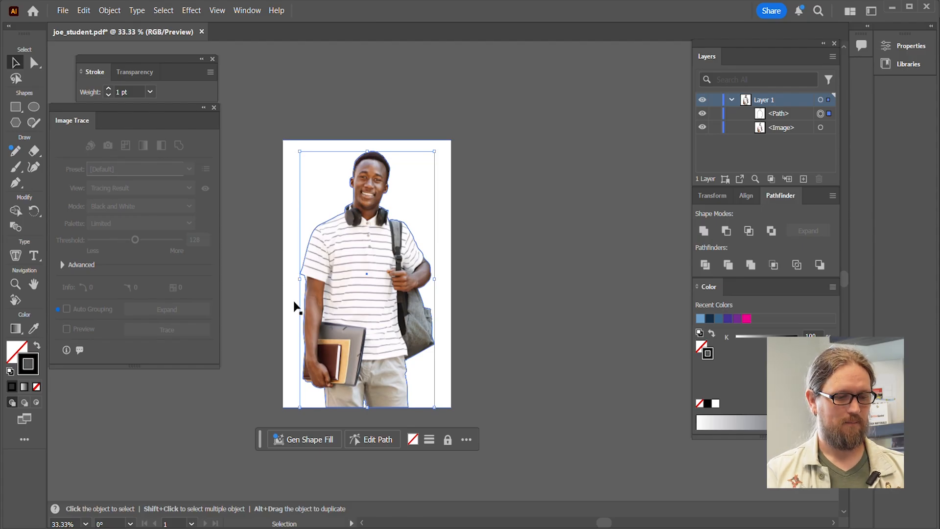
pyautogui.scroll(2, 294, 306)
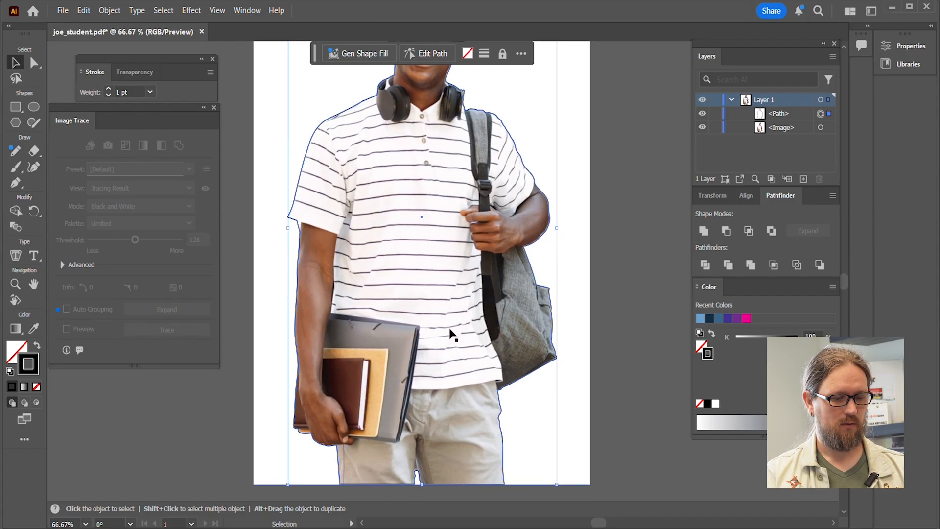
pyautogui.scroll(3, 475, 357)
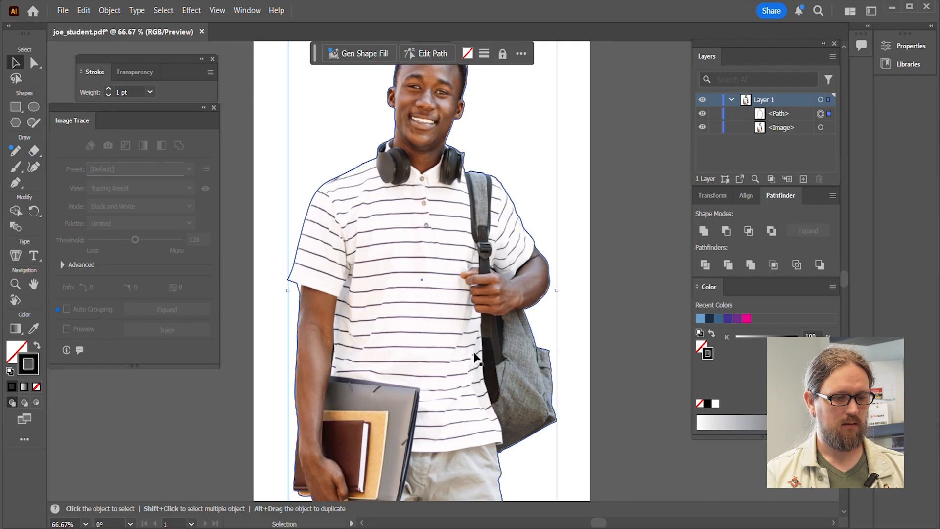
pyautogui.scroll(3, 528, 338)
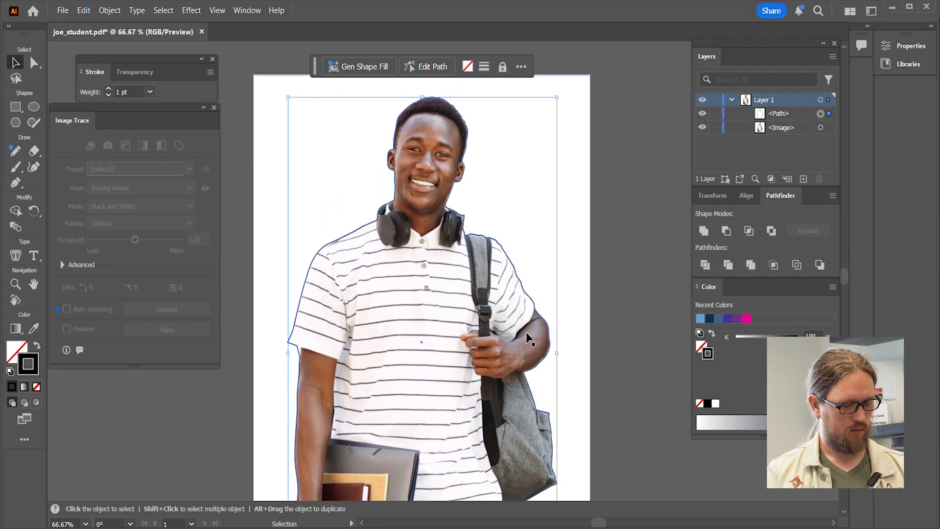
# Offset the outline path by .25in with Round joins
pyautogui.click(117, 10)
pyautogui.moveTo(186, 363)
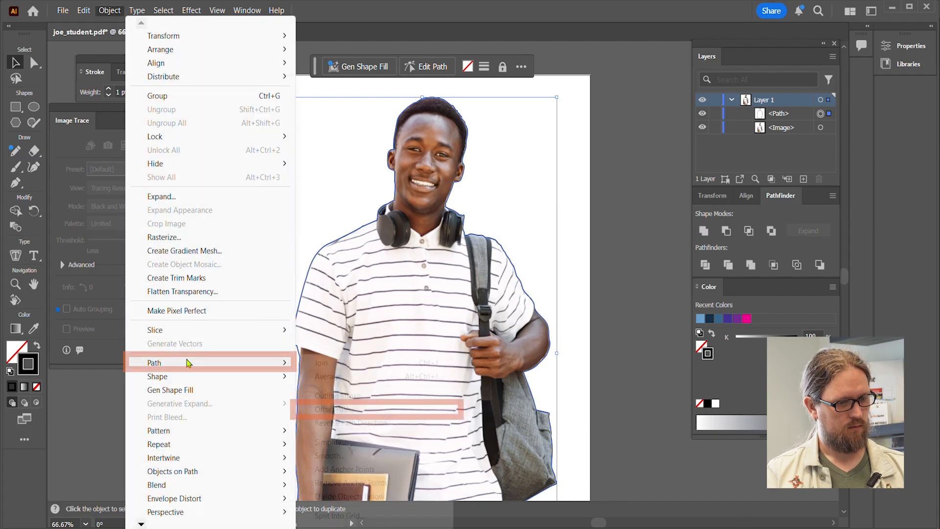
pyautogui.click(344, 415)
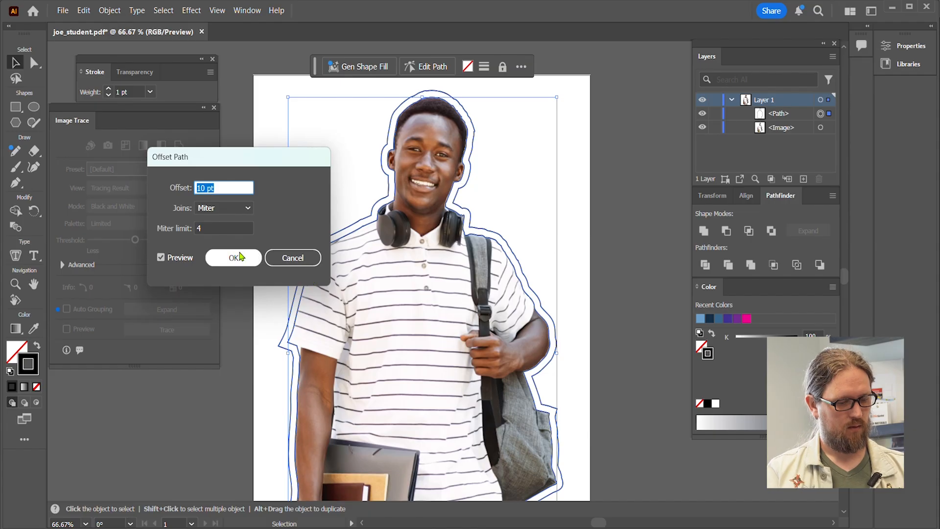
pyautogui.write('.25in')
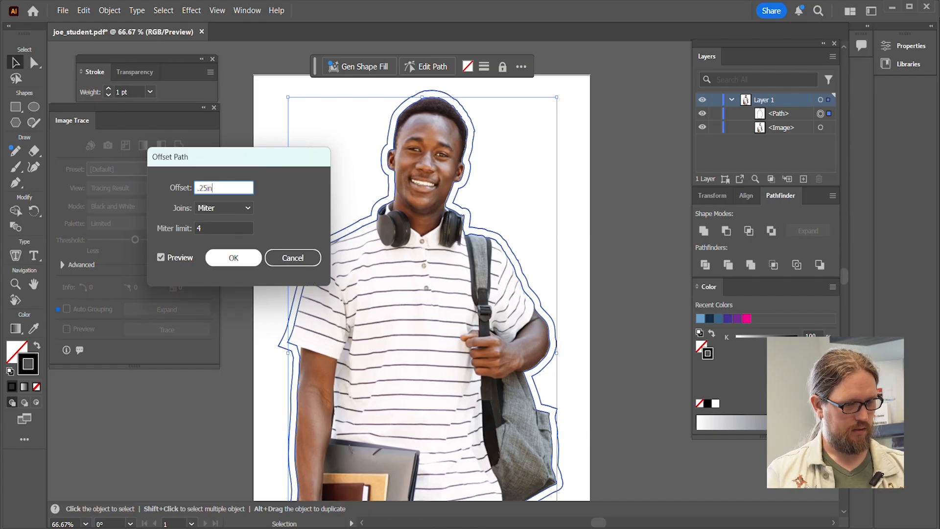
pyautogui.press('Tab')
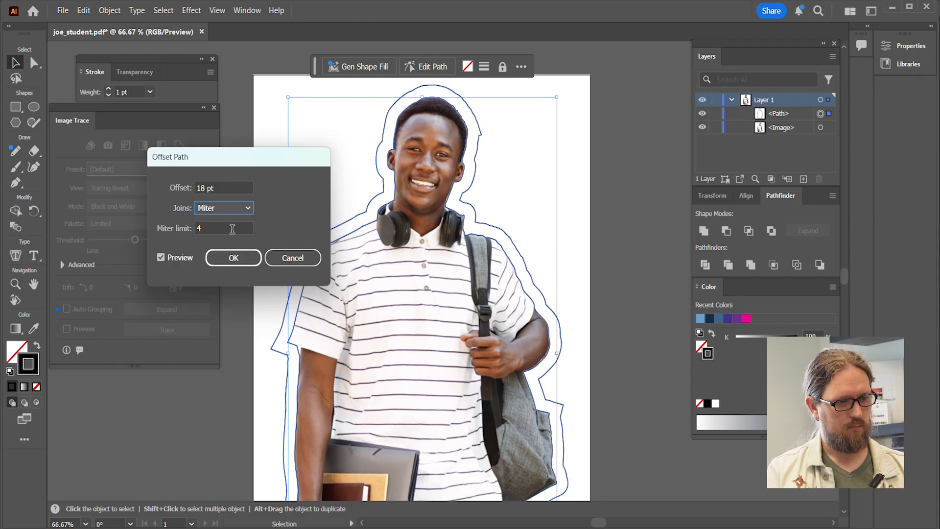
pyautogui.click(229, 212)
pyautogui.click(230, 240)
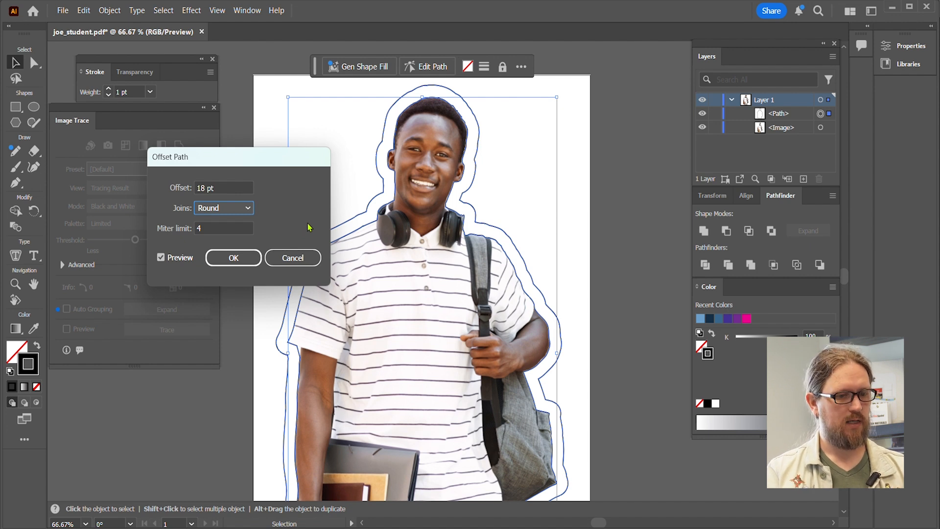
pyautogui.click(246, 257)
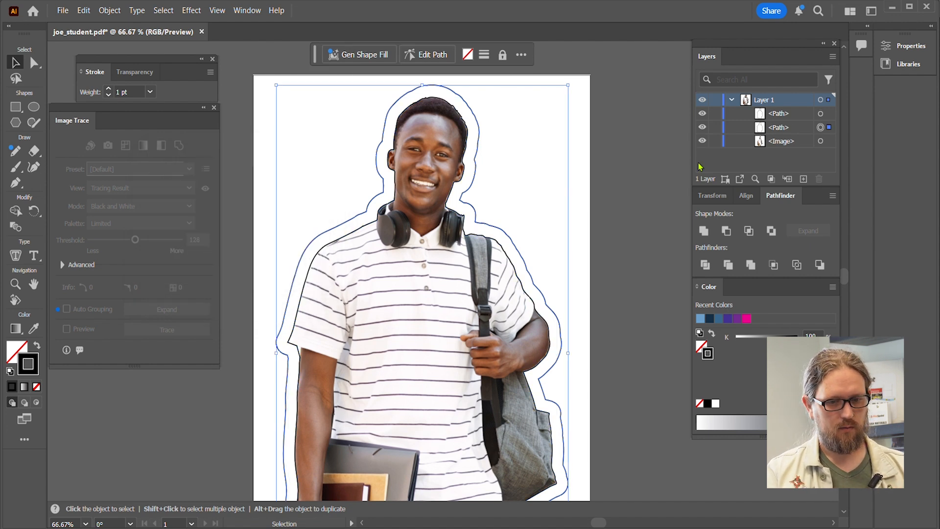
# Delete the original inner outline and select the remaining offset path around the student
pyautogui.click(824, 114)
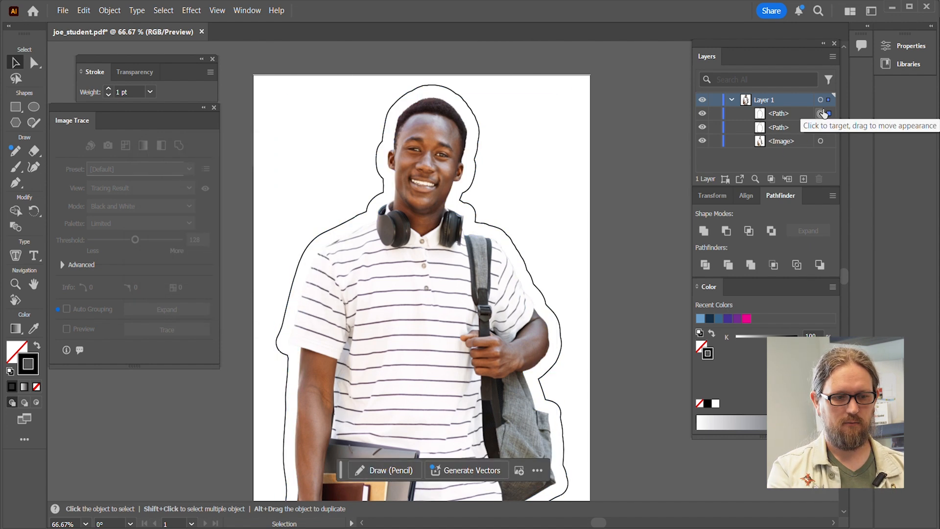
pyautogui.press('Delete')
pyautogui.scroll(-3, 514, 172)
pyautogui.click(512, 174)
pyautogui.scroll(-5, 512, 174)
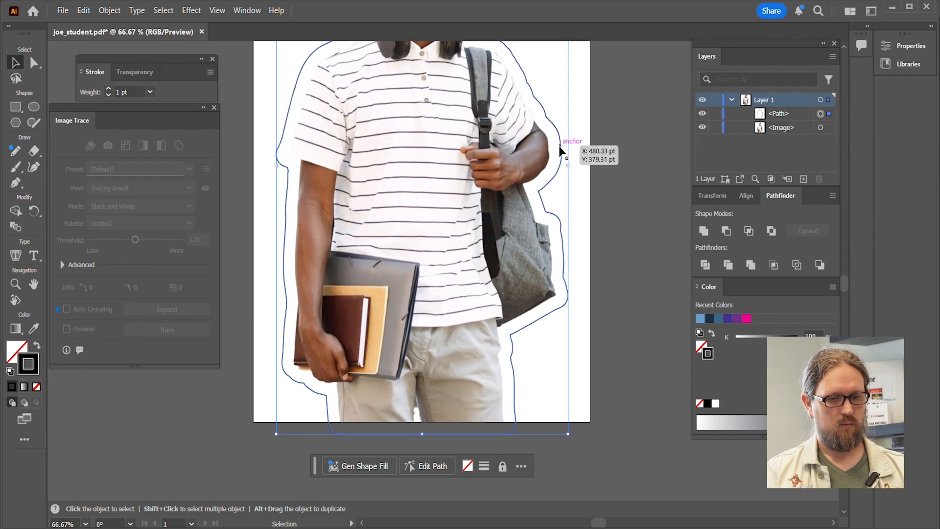
# Create a new layer named Thru-cut and move the offset path into it
pyautogui.click(804, 179)
pyautogui.doubleClick(766, 102)
pyautogui.write('Thru-cut')
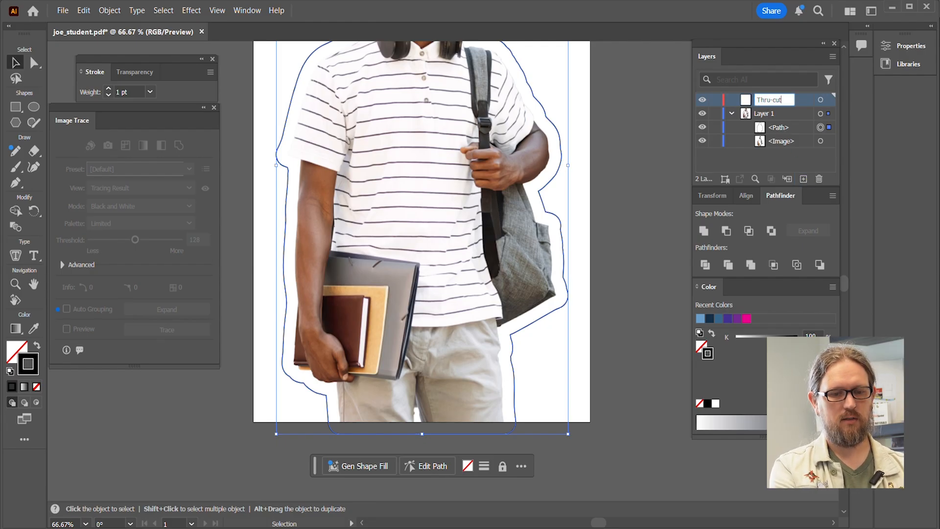
pyautogui.press('Return')
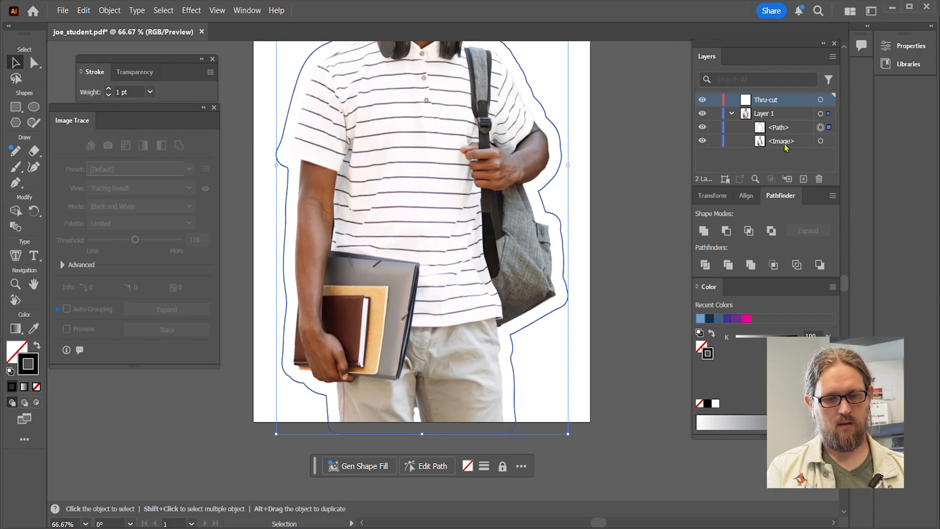
pyautogui.moveTo(779, 128); pyautogui.dragTo(772, 105)
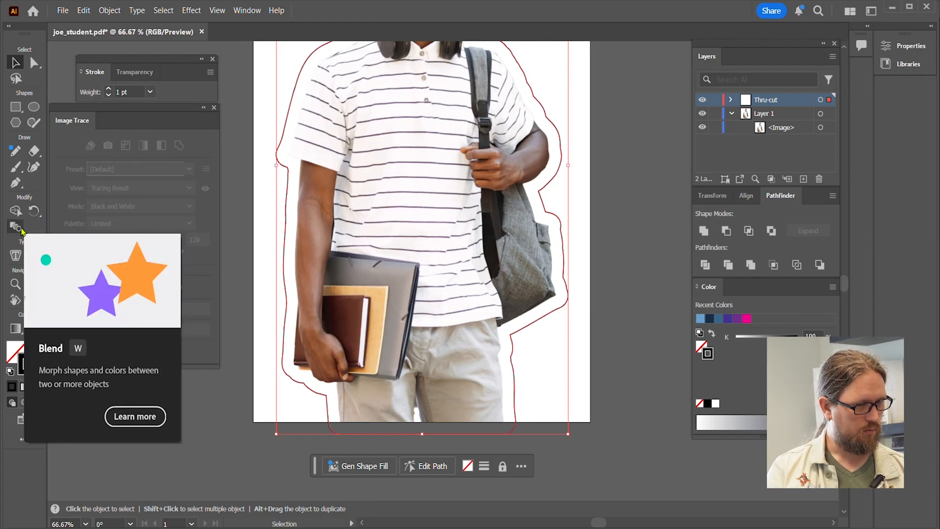
# Add the Artboard tool from the full tool collection to the toolbar's Modify group, beside the Blend tool
pyautogui.hotkey('shift', 'm')
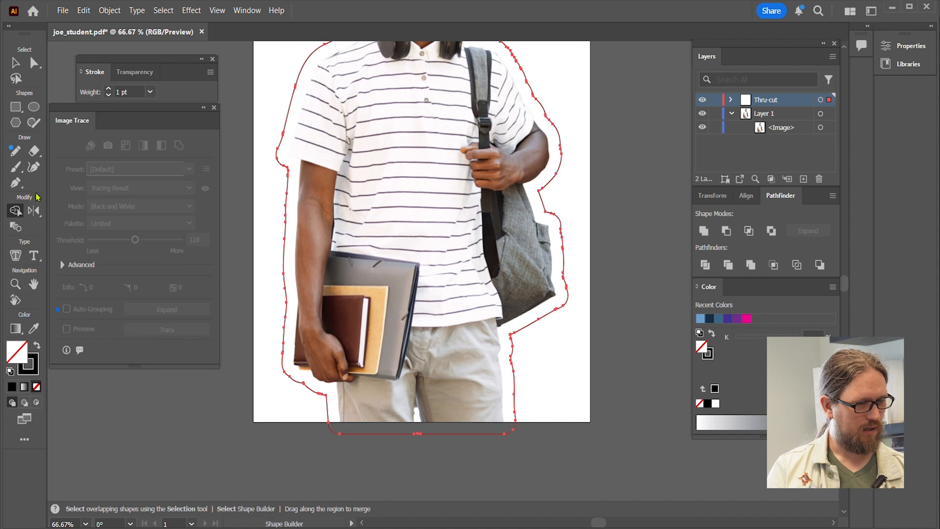
pyautogui.click(30, 443)
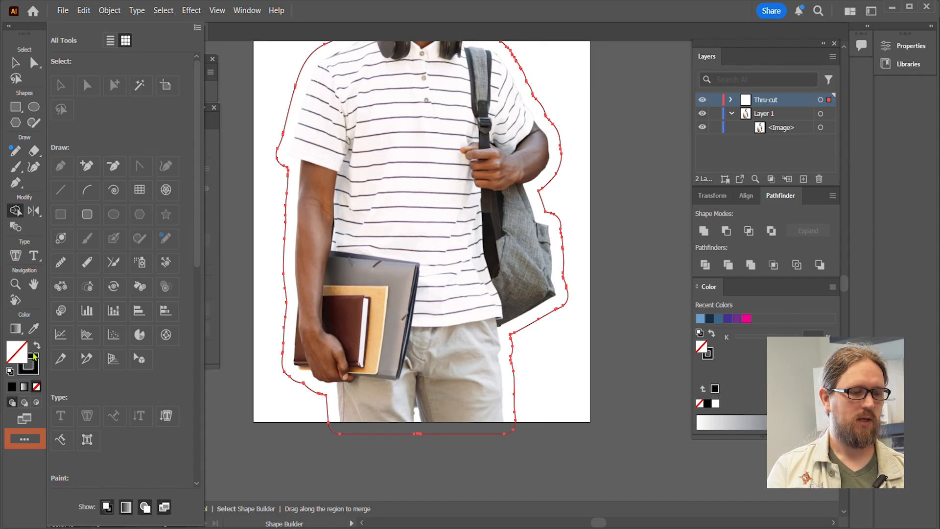
pyautogui.click(25, 438)
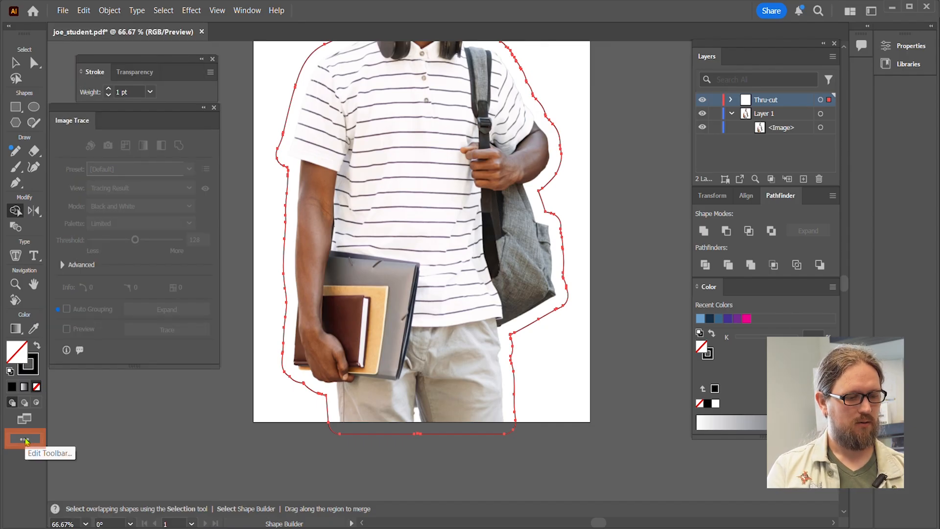
pyautogui.click(22, 444)
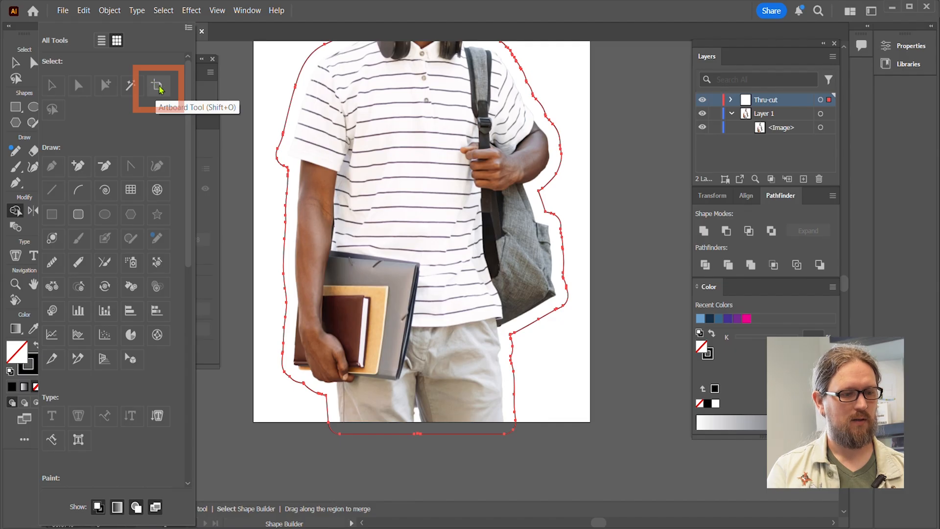
pyautogui.click(160, 89)
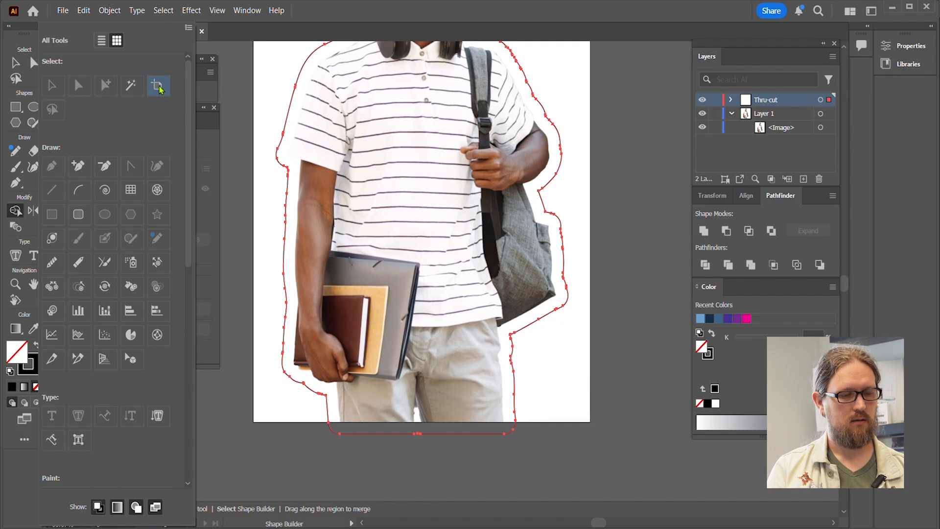
pyautogui.moveTo(156, 86); pyautogui.dragTo(32, 227)
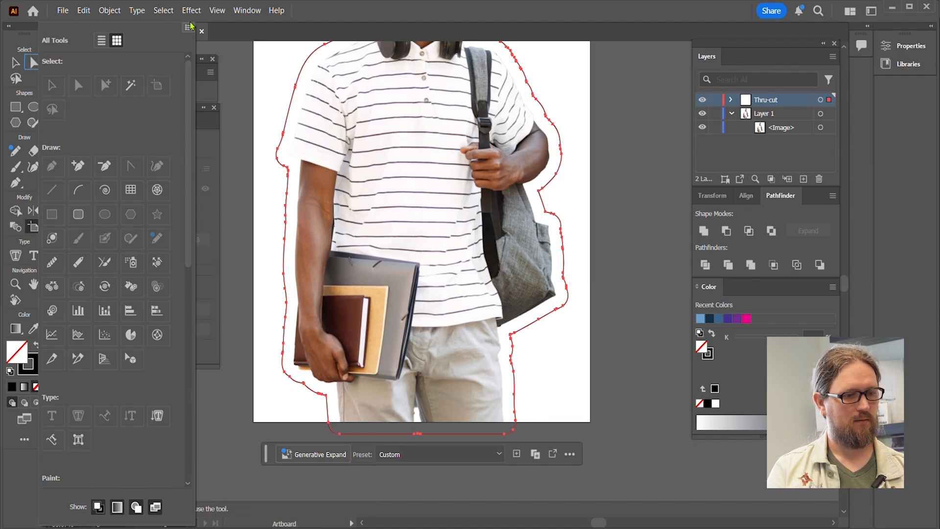
pyautogui.click(23, 438)
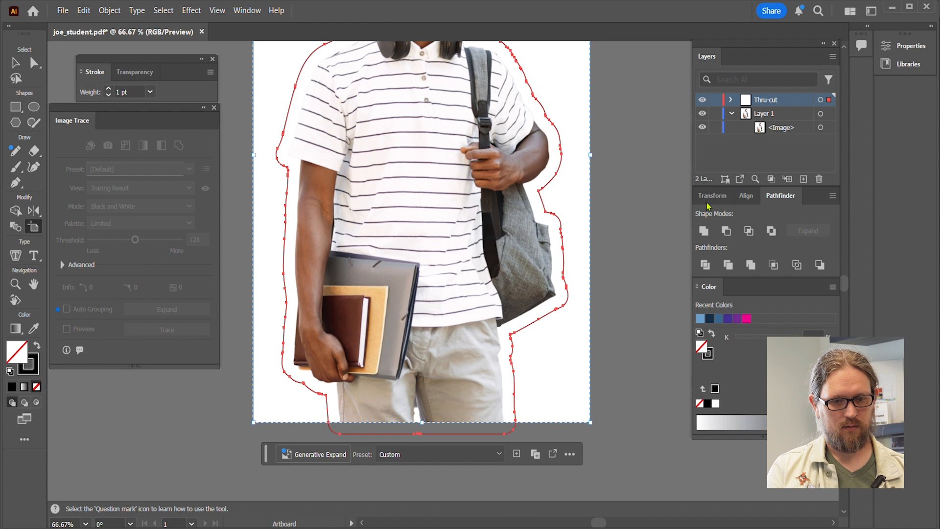
# Fit the artboard to the bounds of the Thru-cut contour around the student and leave artboard editing
pyautogui.click(821, 100)
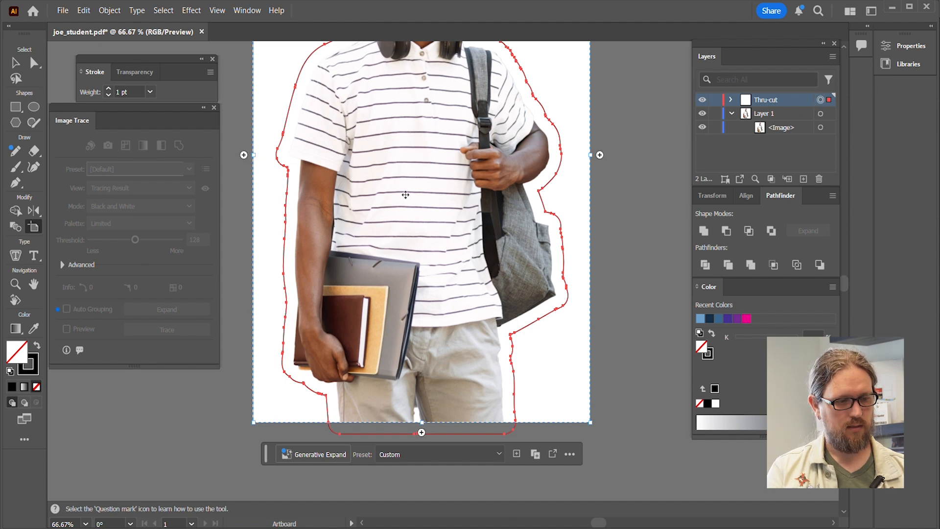
pyautogui.click(285, 223)
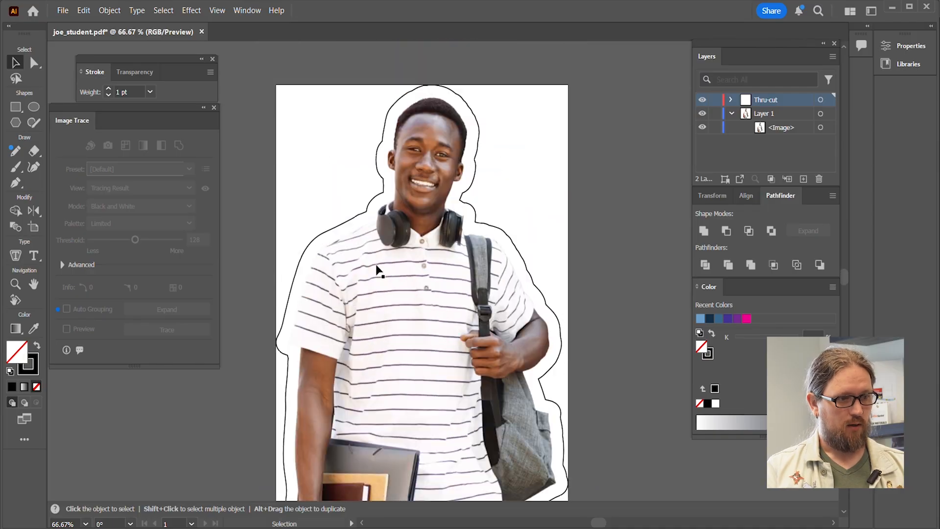
pyautogui.click(379, 271)
pyautogui.scroll(1, 380, 271)
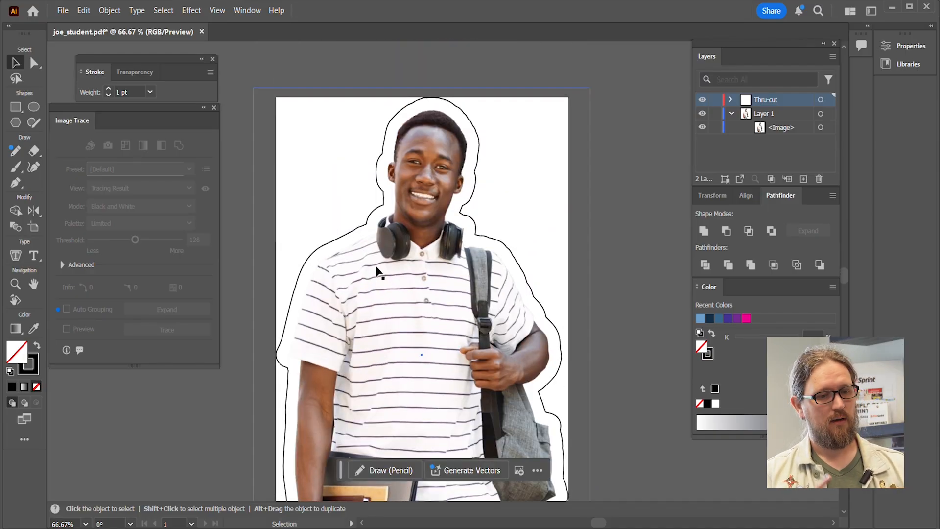
# Select the Thru-cut contour and smooth its path at 9%
pyautogui.click(479, 152)
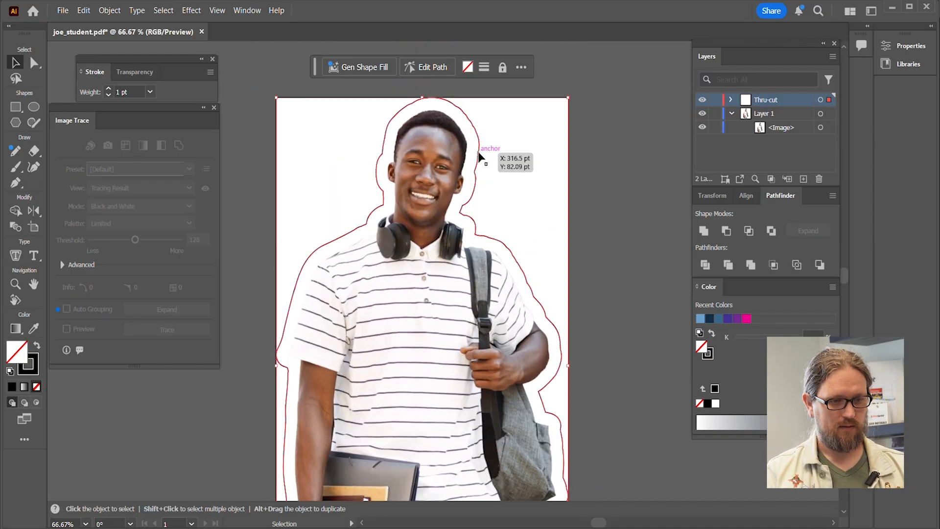
pyautogui.scroll(-1, 475, 137)
pyautogui.scroll(-3, 472, 131)
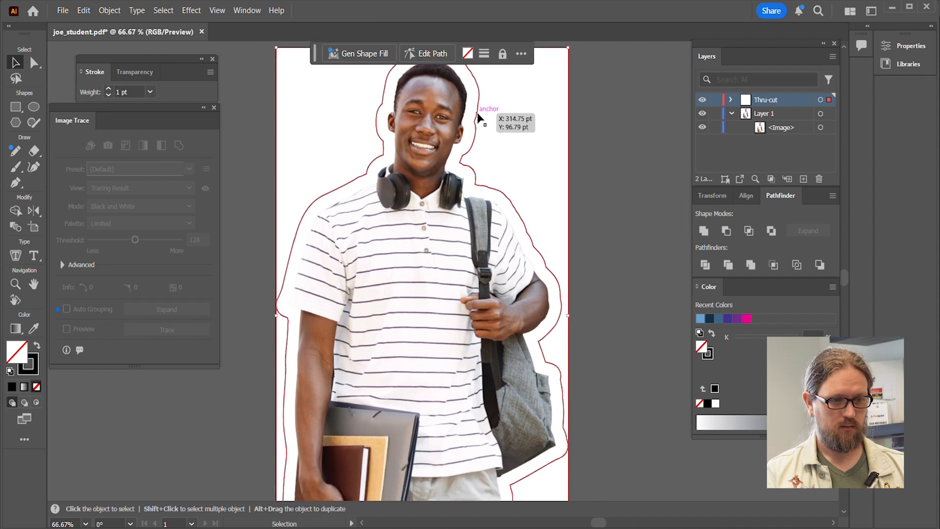
pyautogui.scroll(3, 479, 122)
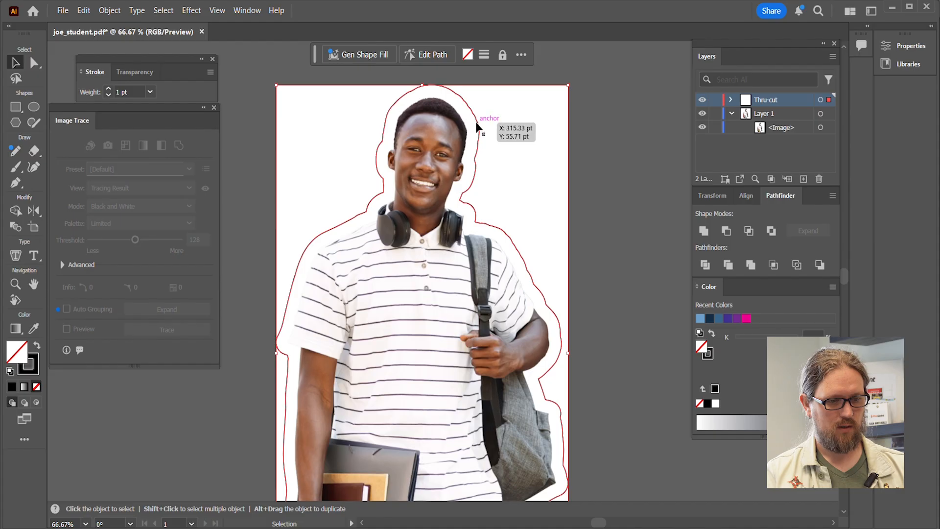
pyautogui.click(113, 10)
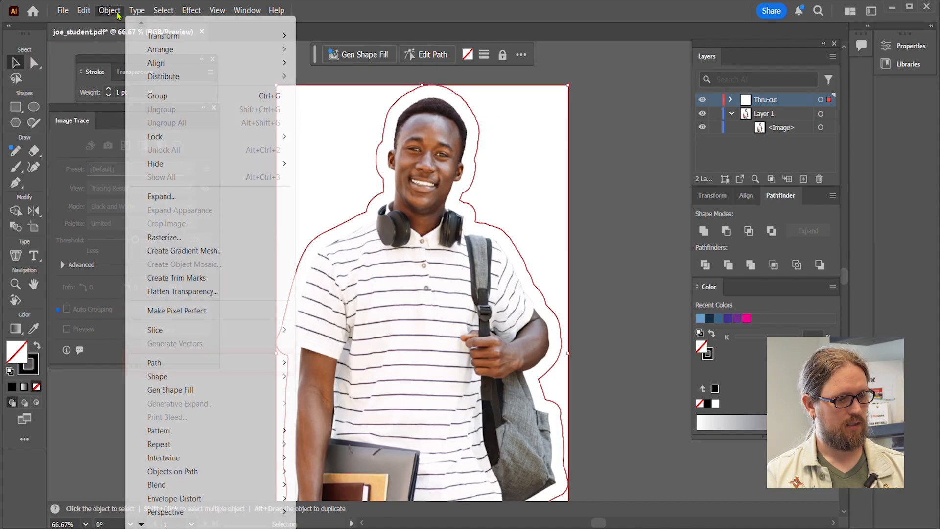
pyautogui.moveTo(226, 366)
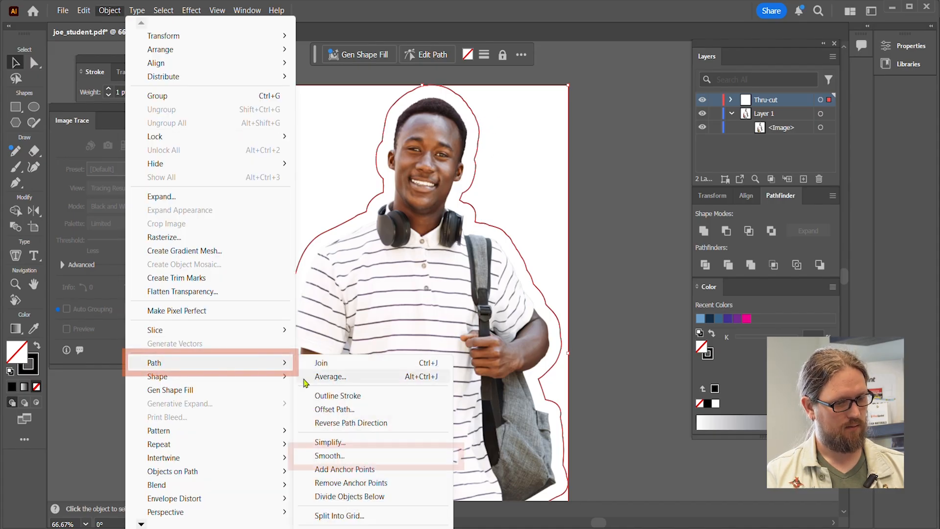
pyautogui.click(350, 457)
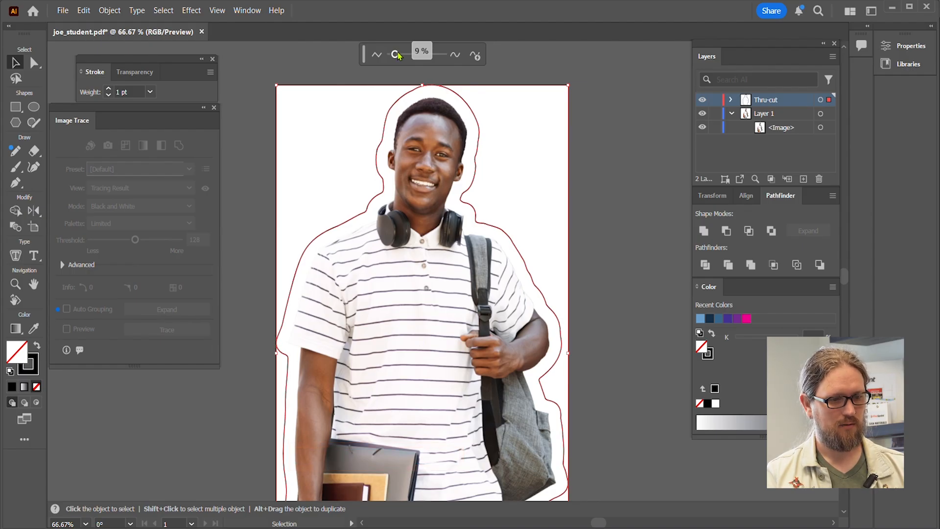
# Check the smoothed contour along the student's figure and save joe_student.pdf
pyautogui.scroll(-10, 479, 145)
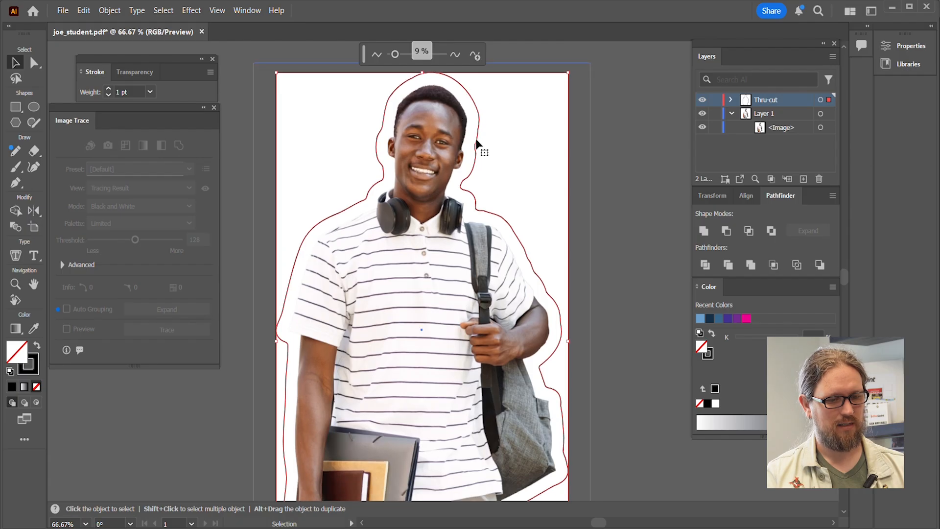
pyautogui.scroll(1, 466, 247)
pyautogui.scroll(4, 466, 247)
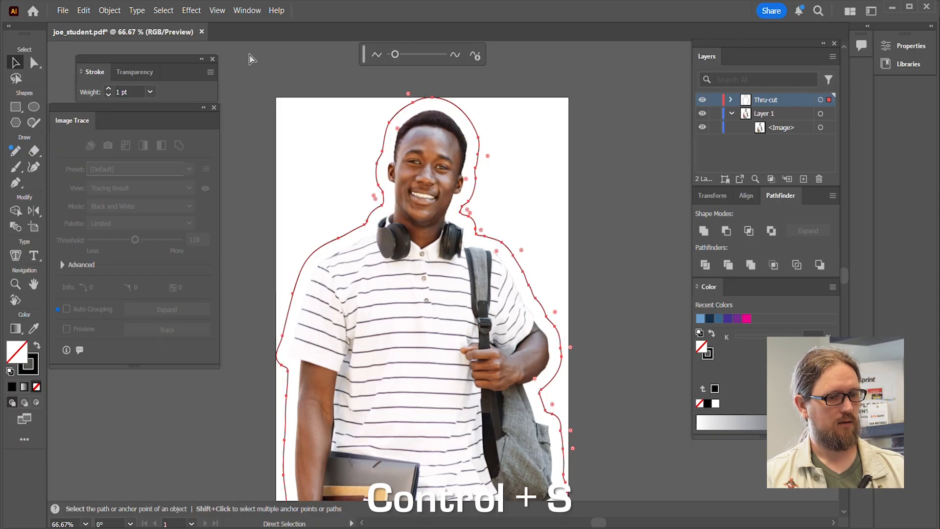
pyautogui.press('v')
pyautogui.hotkey('ctrl', 's')
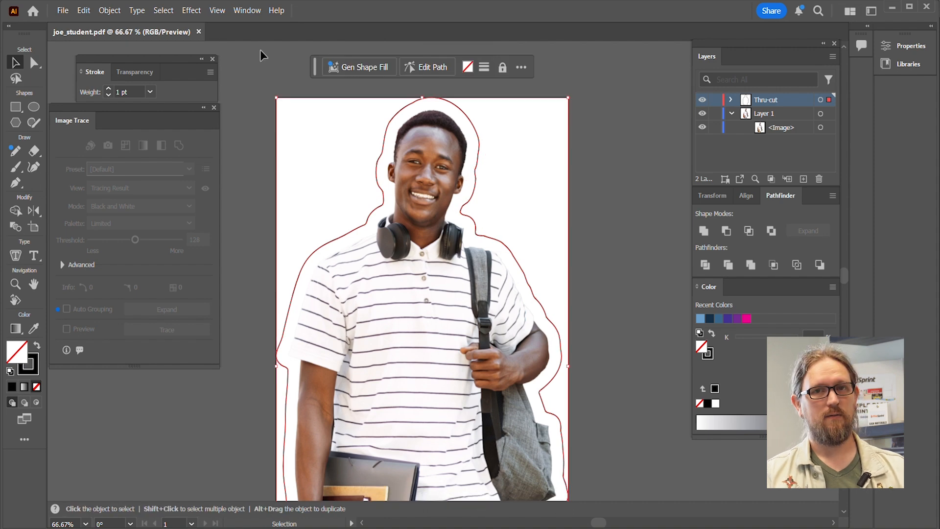